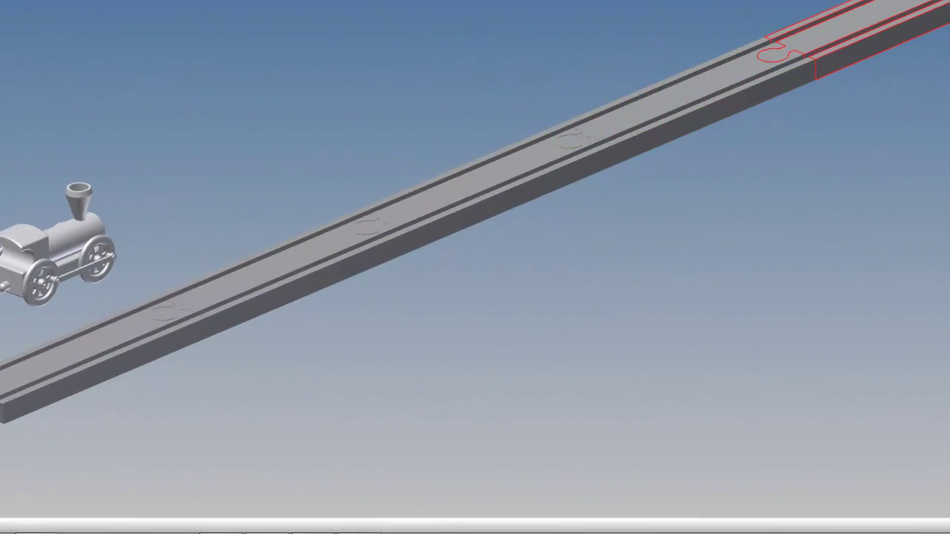
Move the train freely through the assembly to a spot closer to the near end of the track
{"action": "left_click", "coordinate": [847, 209]}
{"action": "left_click", "coordinate": [700, 230]}
{"action": "left_click", "coordinate": [39, 360]}
{"action": "left_click", "coordinate": [421, 451]}
{"action": "left_click_drag", "start_coordinate": [71, 243], "coordinate": [94, 259]}
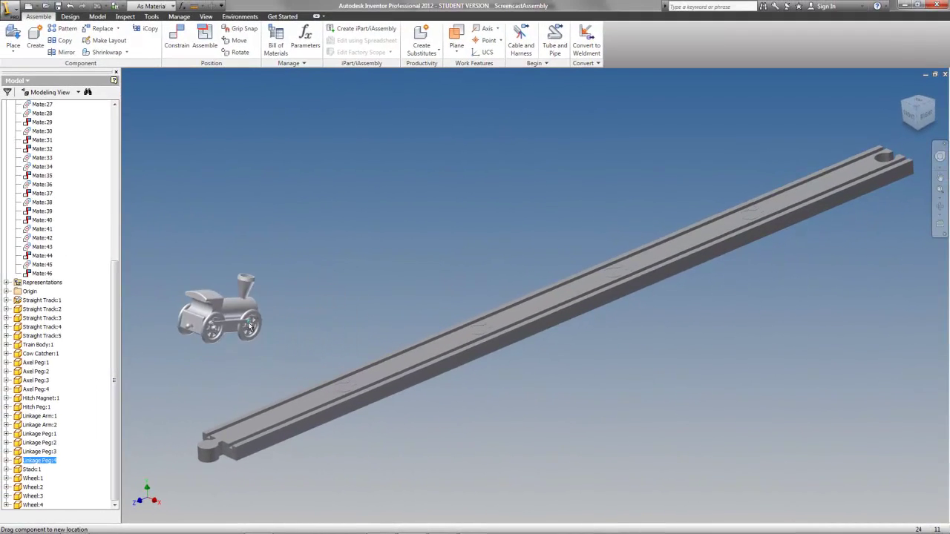
{"action": "left_click_drag", "start_coordinate": [250, 327], "coordinate": [342, 323]}
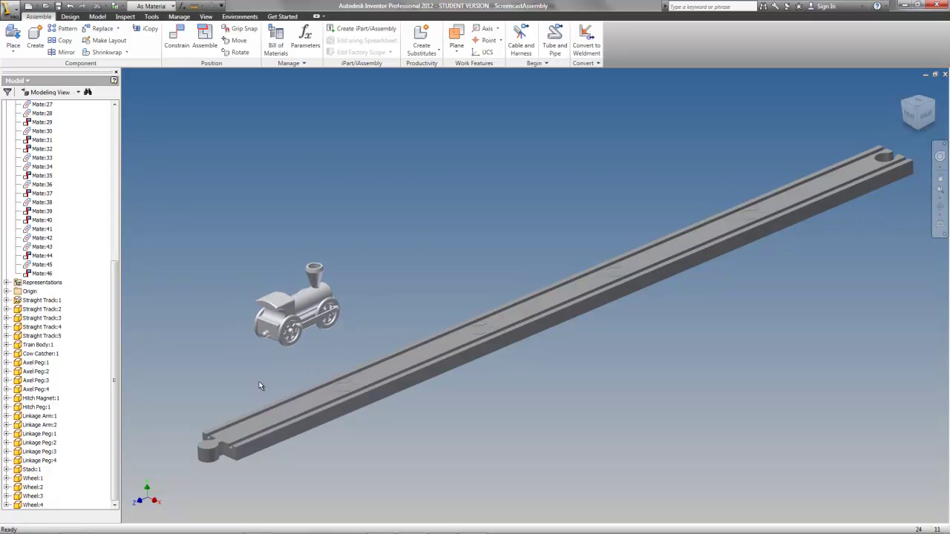
Mate the underside of the train body to the top face of the track with a 0.4 in offset
{"action": "scroll", "coordinate": [261, 384], "scroll_direction": "down", "scroll_amount": 3}
{"action": "scroll", "coordinate": [268, 389], "scroll_direction": "up", "scroll_amount": 3}
{"action": "middle_click_drag", "start_coordinate": [268, 389], "coordinate": [377, 333]}
{"action": "scroll", "coordinate": [377, 334], "scroll_direction": "down", "scroll_amount": 3}
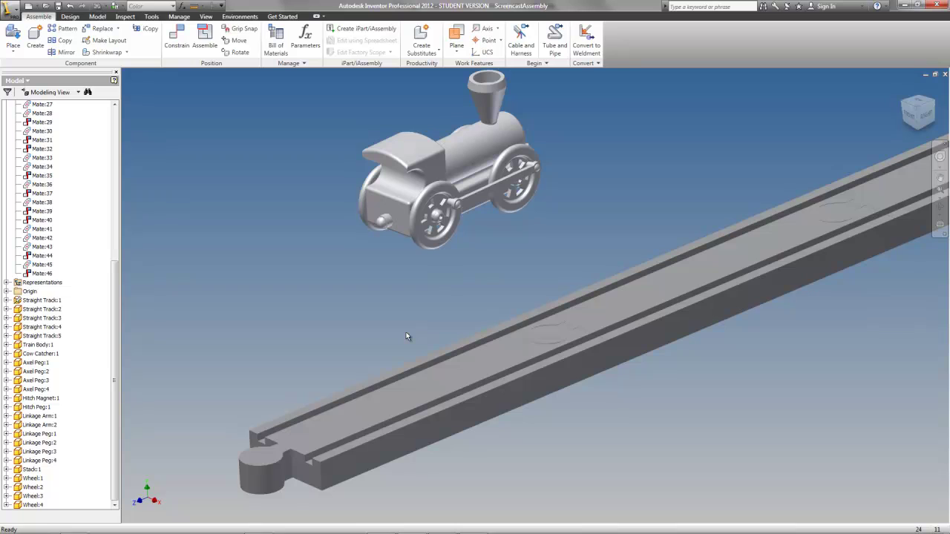
{"action": "left_click", "coordinate": [177, 38]}
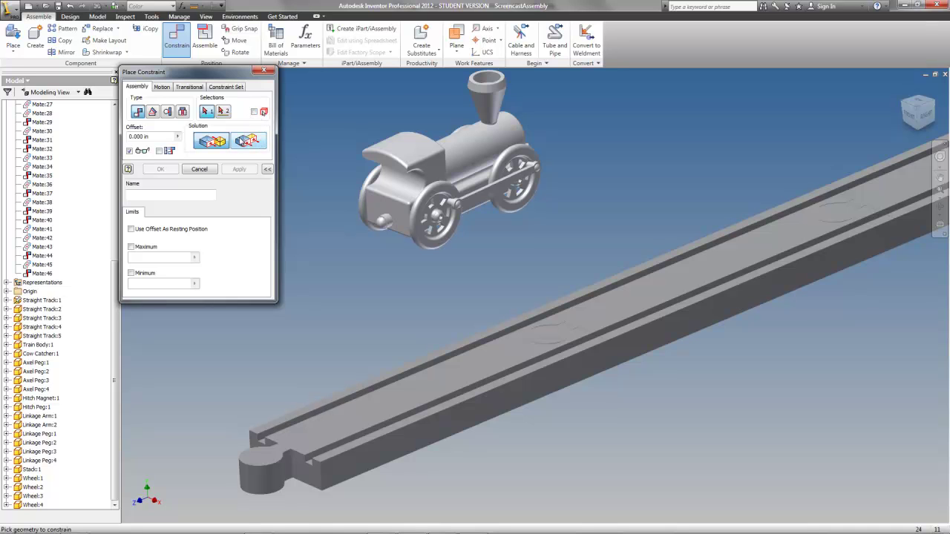
{"action": "middle_click_drag", "start_coordinate": [392, 295], "coordinate": [367, 240], "text": "shift"}
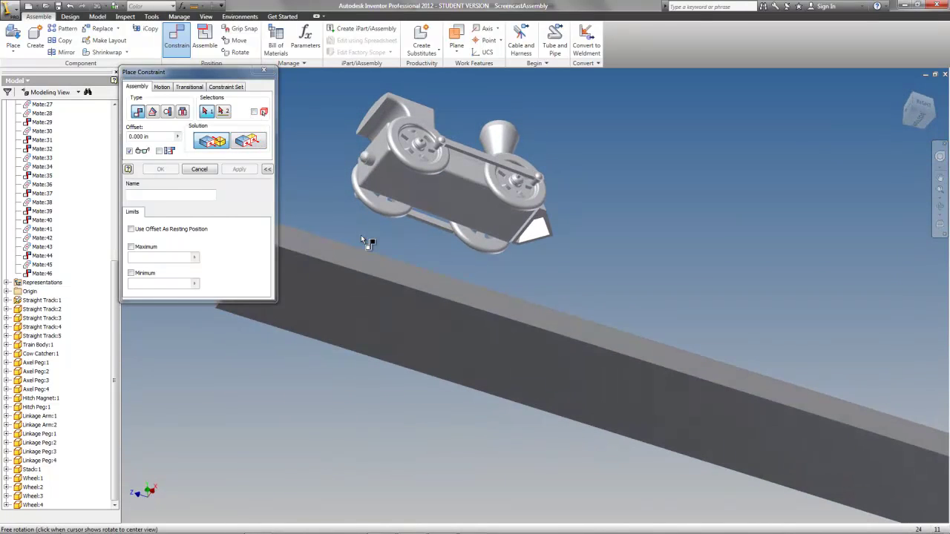
{"action": "left_click", "coordinate": [431, 180]}
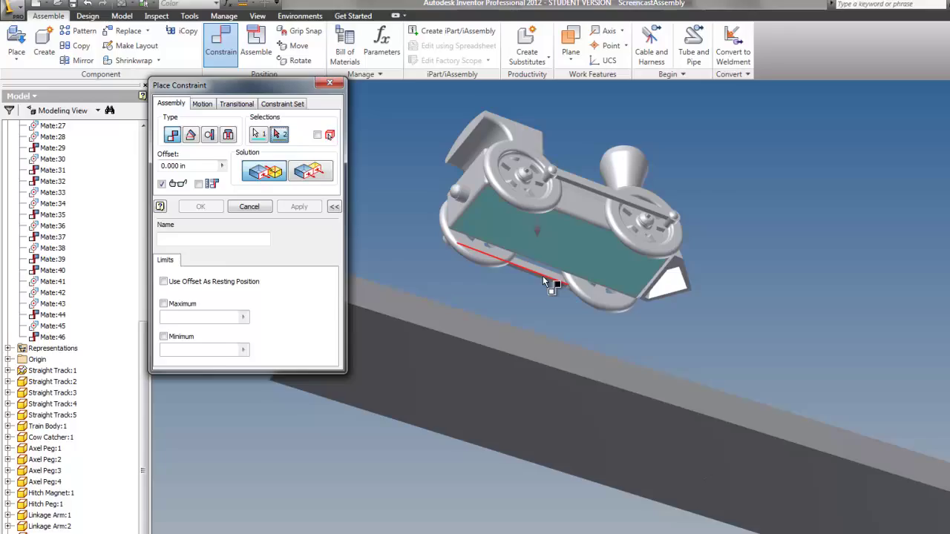
{"action": "middle_click_drag", "start_coordinate": [542, 282], "coordinate": [543, 345], "text": "shift"}
{"action": "left_click", "coordinate": [547, 412]}
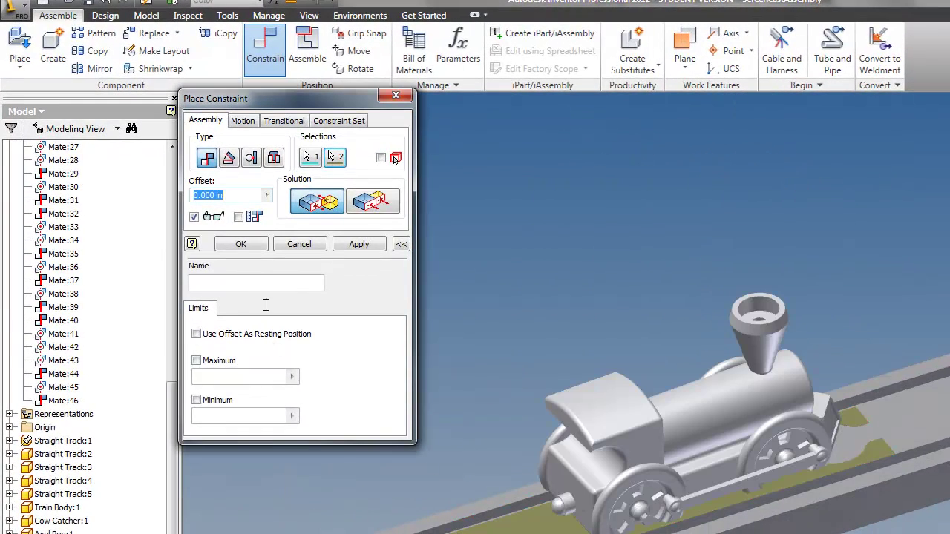
{"action": "left_click", "coordinate": [226, 199]}
{"action": "type", "text": ".4"}
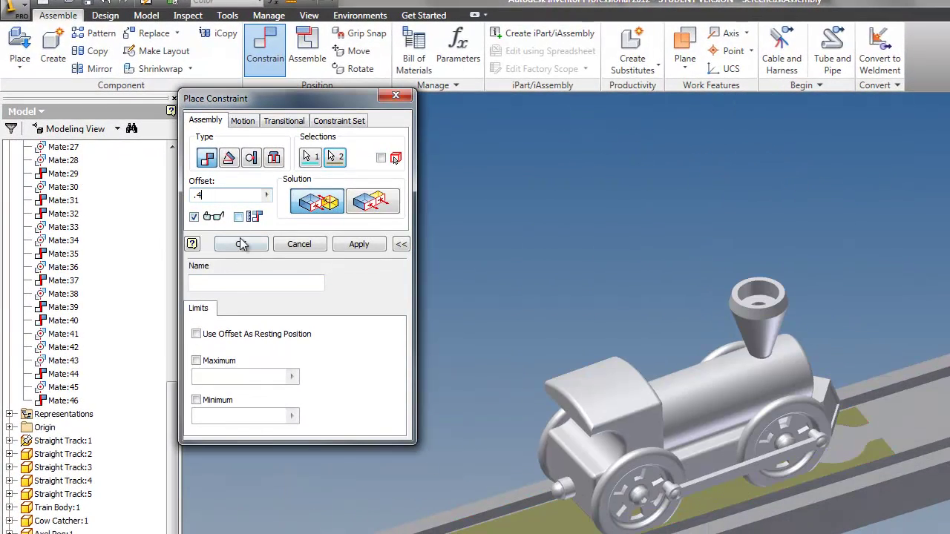
{"action": "left_click", "coordinate": [361, 246]}
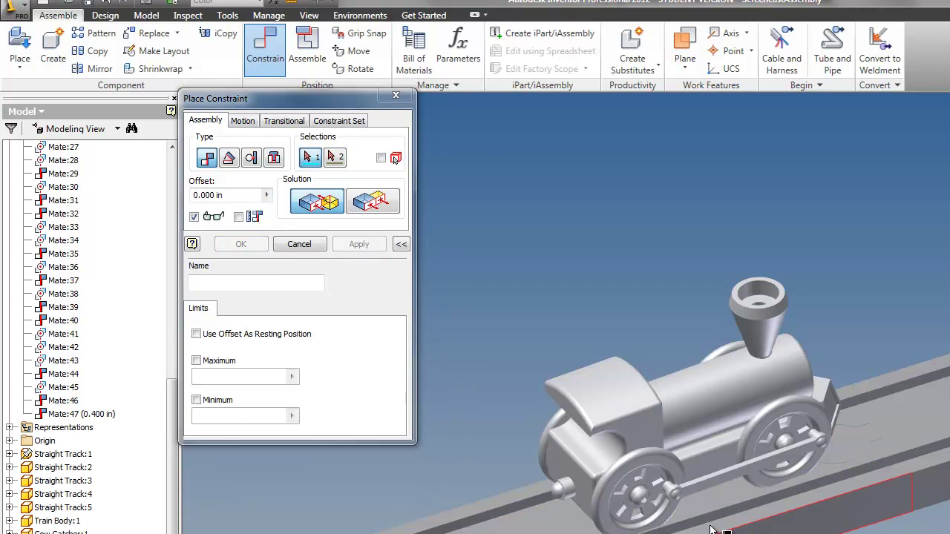
Add a flush constraint between the train body's side face and the track's side face with a 0.7 in offset
{"action": "left_click", "coordinate": [375, 203]}
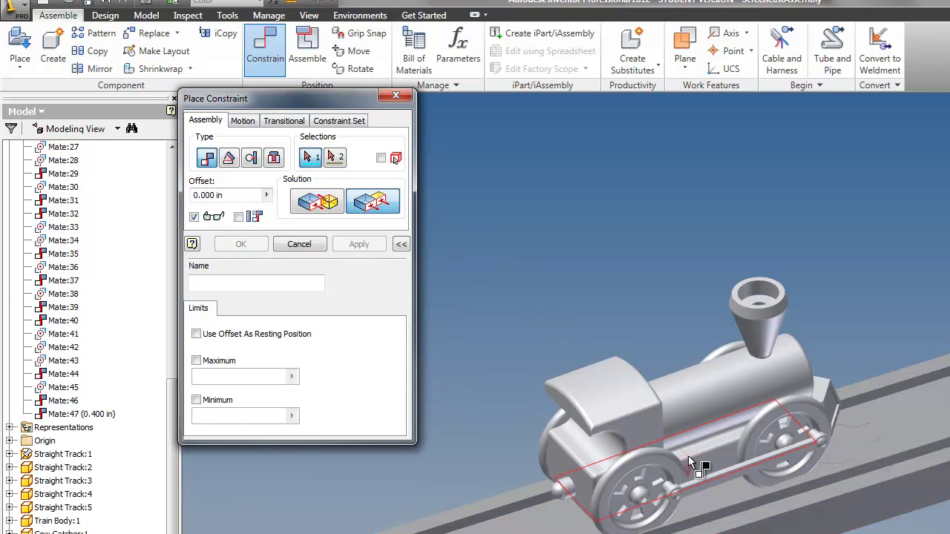
{"action": "left_click", "coordinate": [637, 430]}
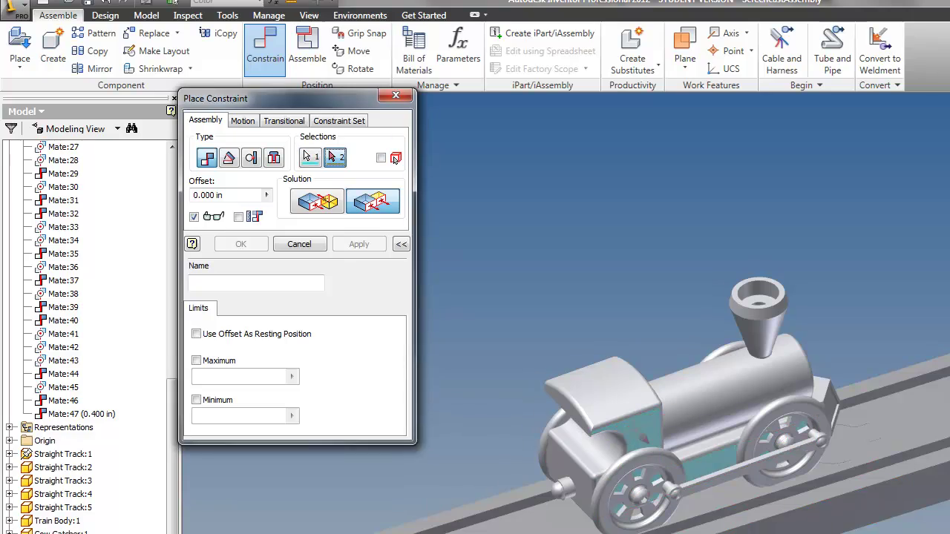
{"action": "left_click", "coordinate": [887, 483]}
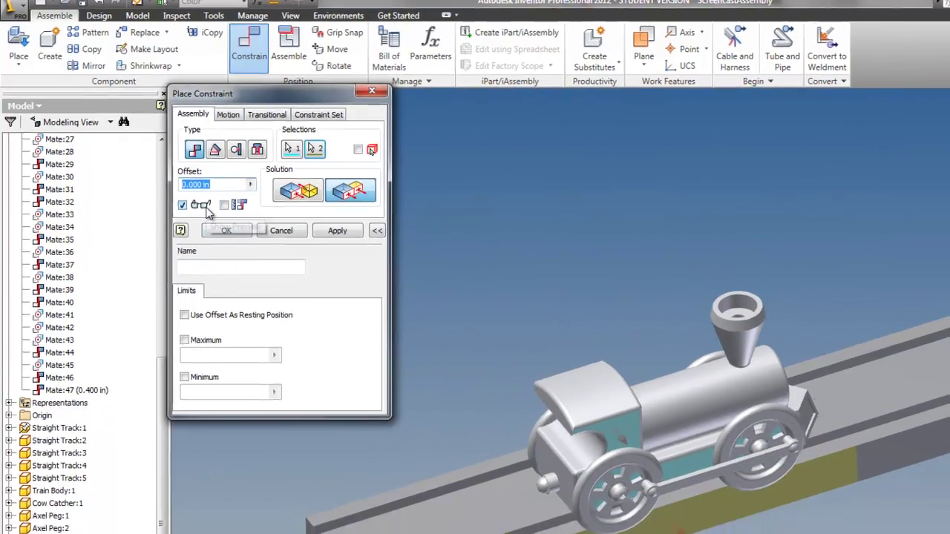
{"action": "type", "text": ".7"}
{"action": "middle_click_drag", "start_coordinate": [447, 401], "coordinate": [523, 409], "text": "shift"}
{"action": "left_click", "coordinate": [175, 171]}
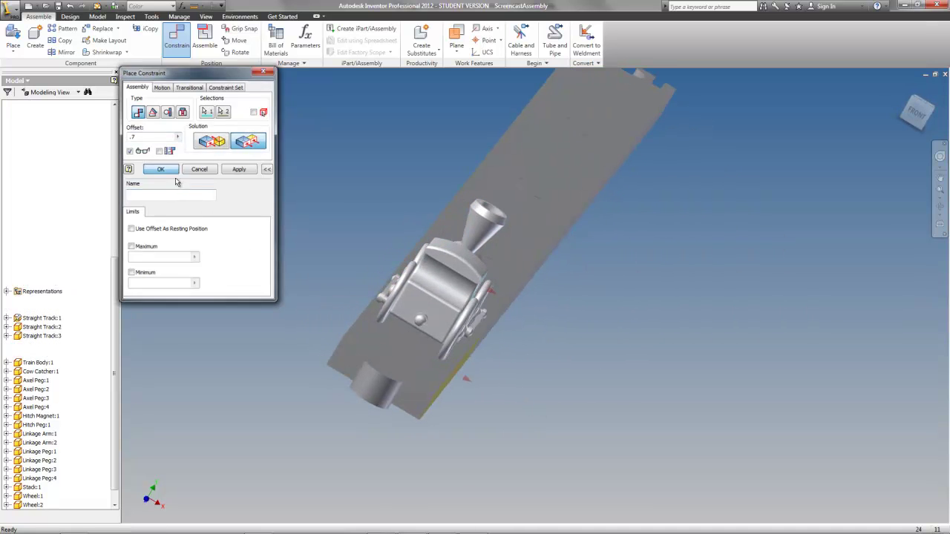
Check how the wheels sit in the track grooves and turn the linked wheels to test their motion
{"action": "scroll", "coordinate": [451, 422], "scroll_direction": "down", "scroll_amount": 6}
{"action": "middle_click_drag", "start_coordinate": [425, 306], "coordinate": [477, 297], "text": "shift"}
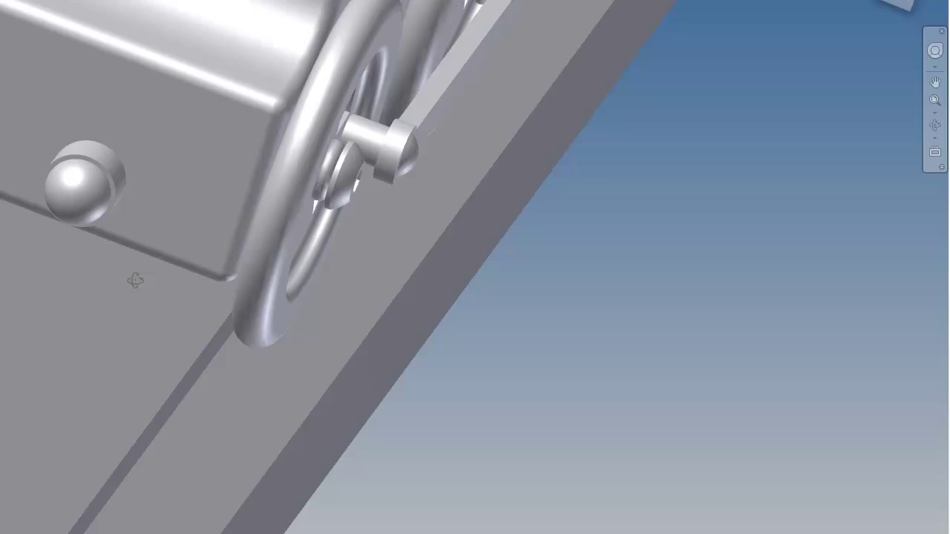
{"action": "mouse_move", "coordinate": [135, 280]}
{"action": "middle_mouse_down", "text": "shift"}
{"action": "mouse_move", "coordinate": [122, 264]}
{"action": "mouse_move", "coordinate": [140, 268]}
{"action": "middle_mouse_up", "text": "shift"}
{"action": "left_click_drag", "start_coordinate": [321, 241], "coordinate": [215, 305]}
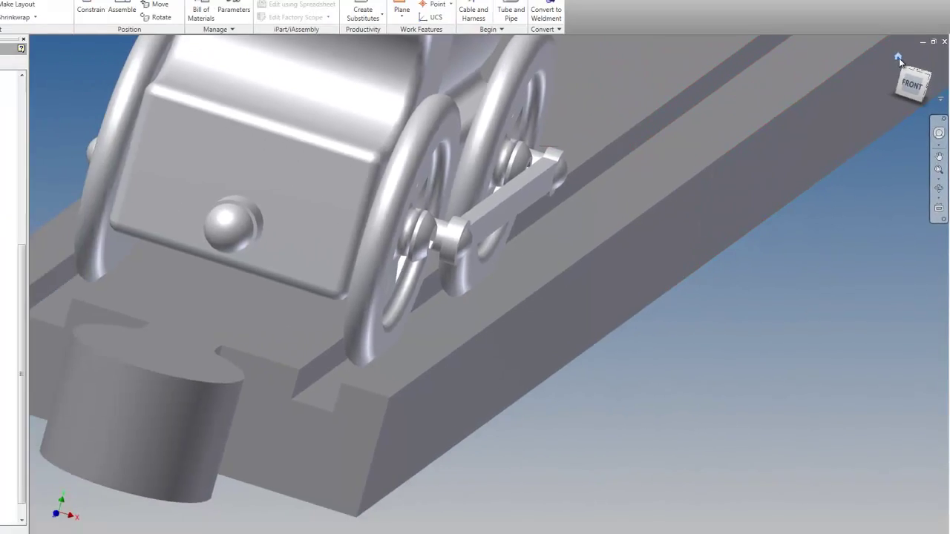
{"action": "left_click", "coordinate": [899, 59]}
{"action": "scroll", "coordinate": [338, 414], "scroll_direction": "up", "scroll_amount": 5}
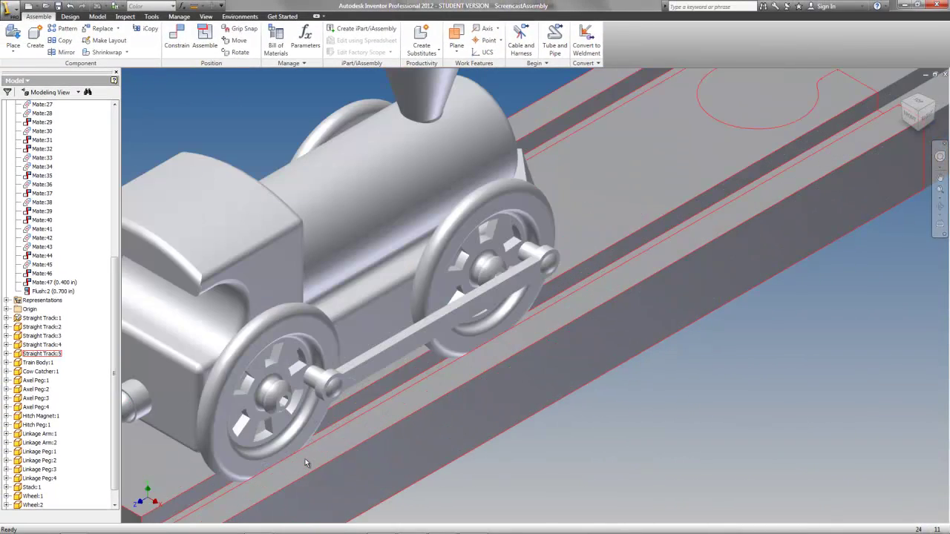
{"action": "left_click_drag", "start_coordinate": [550, 273], "coordinate": [460, 223]}
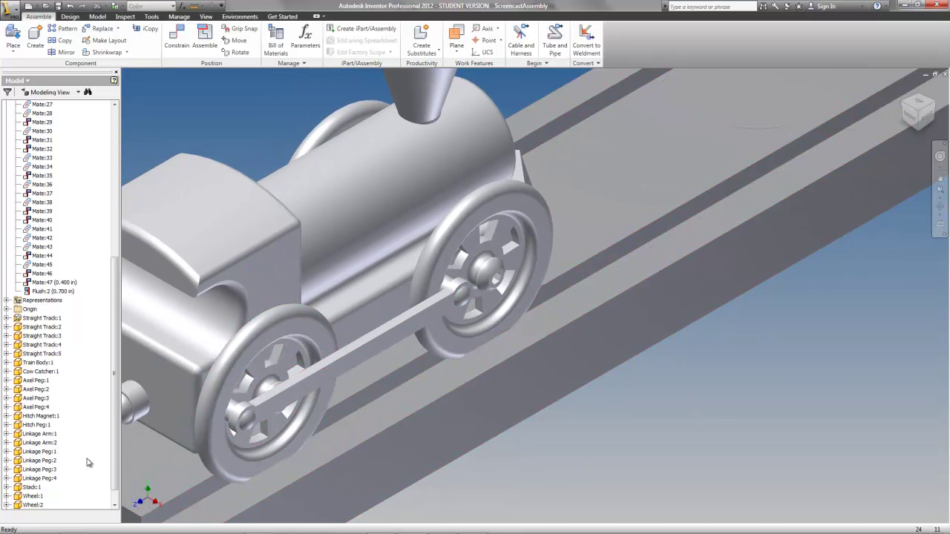
Open the train's wheel part from the assembly in its own window
{"action": "left_click", "coordinate": [271, 350]}
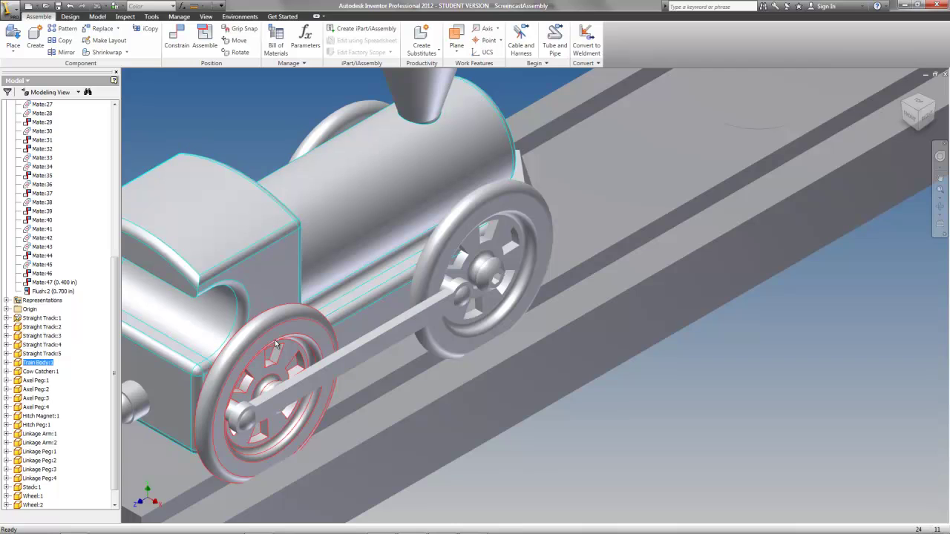
{"action": "right_click", "coordinate": [319, 330]}
{"action": "left_click", "coordinate": [320, 262]}
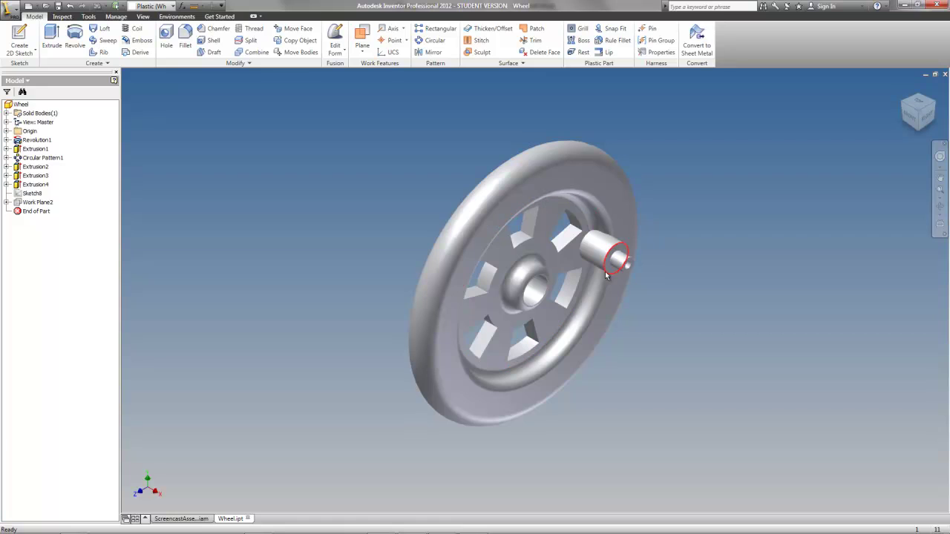
{"action": "left_click", "coordinate": [7, 131]}
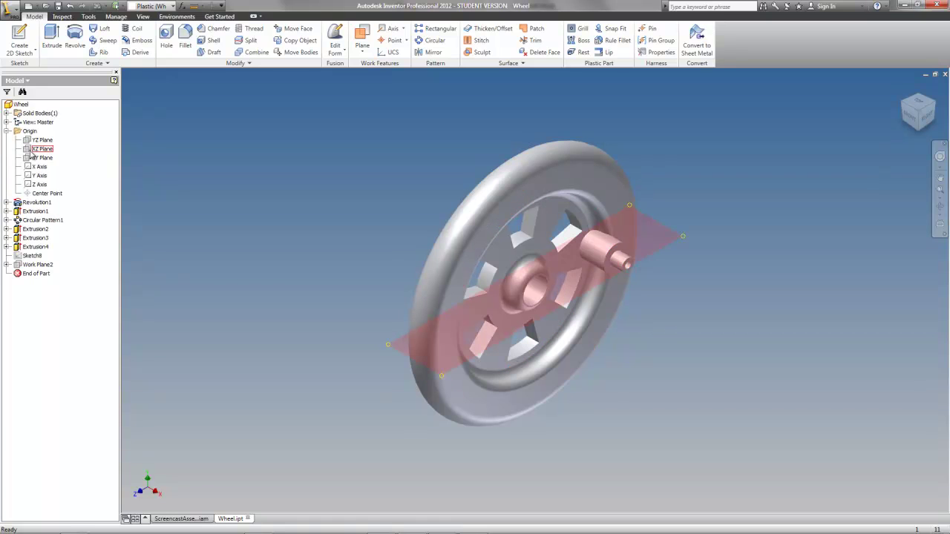
{"action": "left_click", "coordinate": [34, 150]}
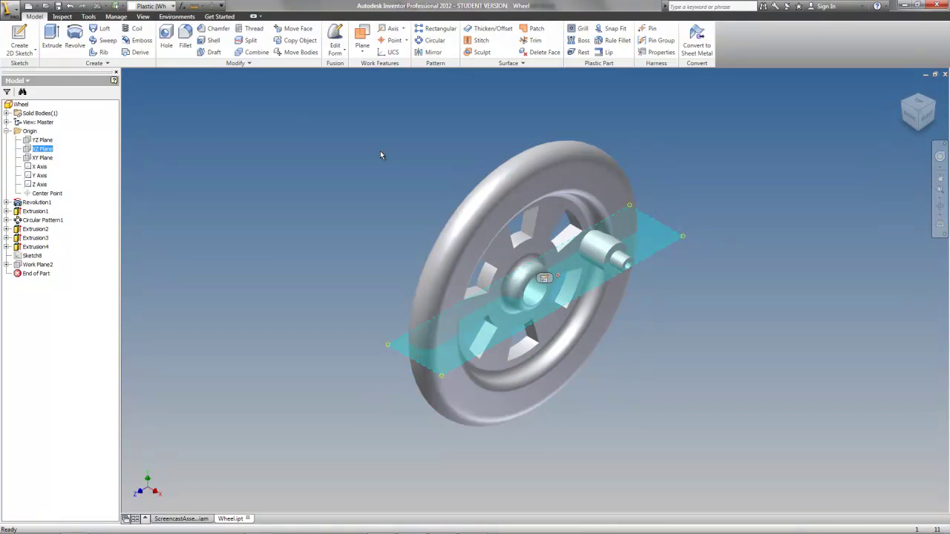
{"action": "left_click", "coordinate": [363, 47]}
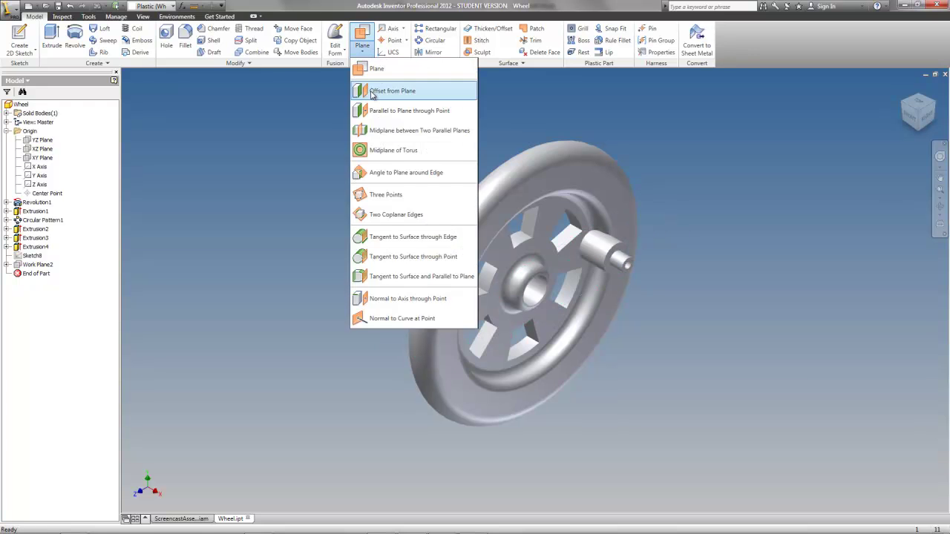
{"action": "left_click", "coordinate": [375, 91]}
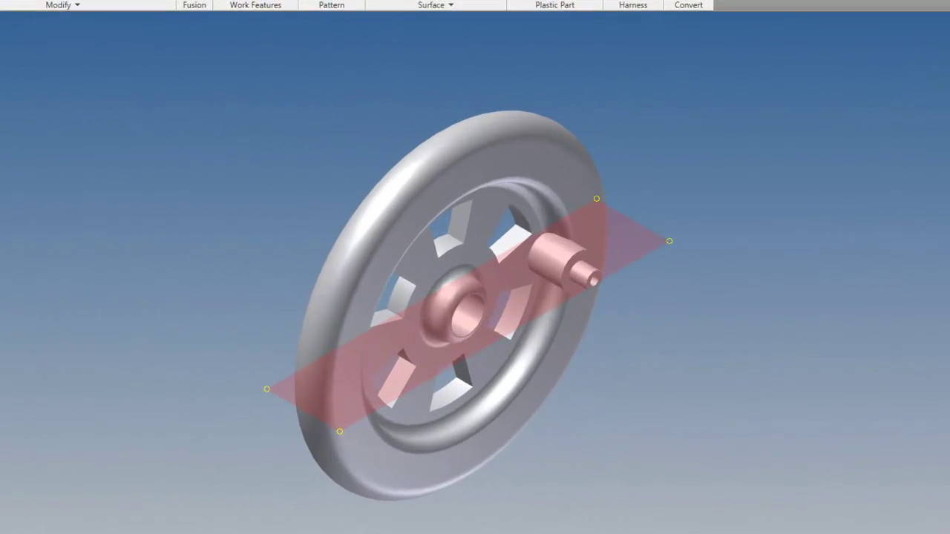
{"action": "left_click", "coordinate": [469, 315]}
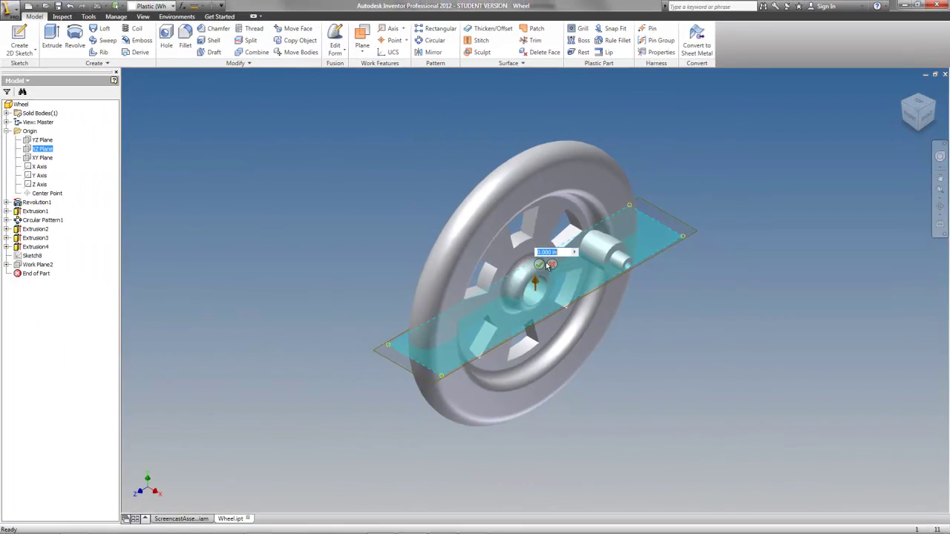
{"action": "left_click", "coordinate": [467, 282]}
Make Work Plane2 visible in the wheel part and return to the train and track assembly
{"action": "right_click", "coordinate": [37, 264]}
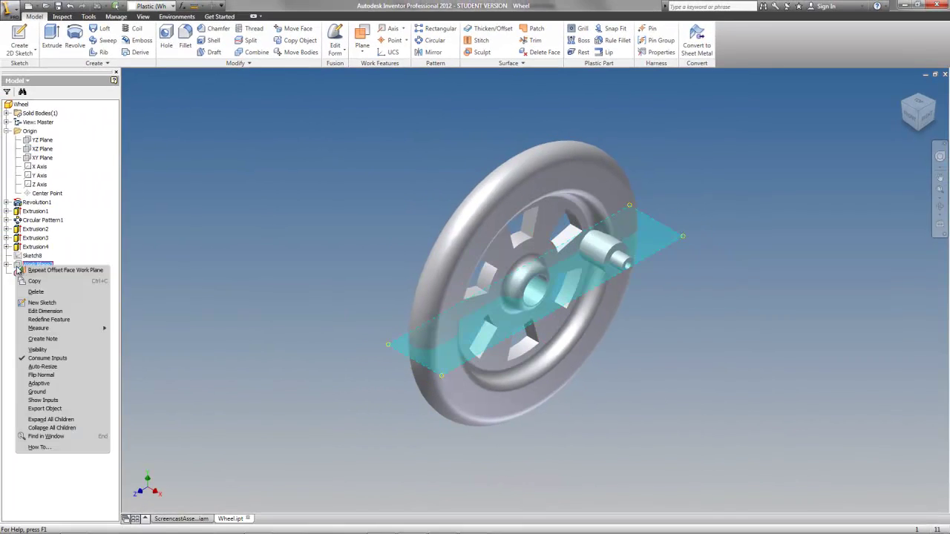
{"action": "left_click", "coordinate": [45, 355]}
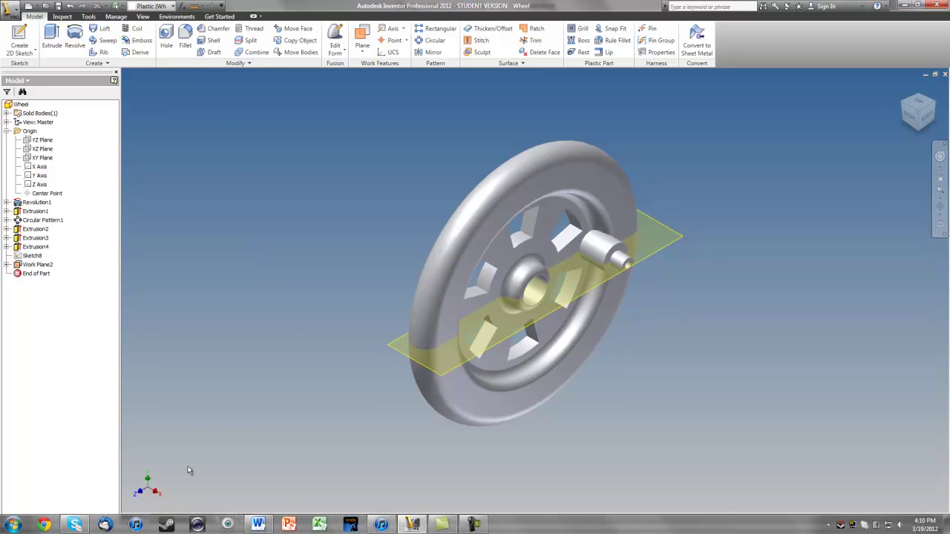
{"action": "left_click", "coordinate": [182, 519]}
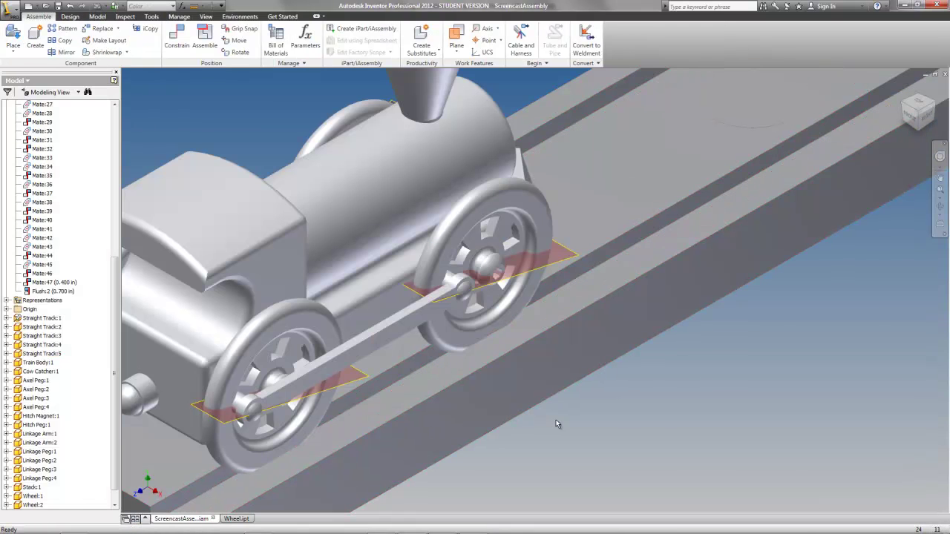
Add a directed angle constraint of 0 degrees between the rear and front wheel work planes on one side of the train
{"action": "scroll", "coordinate": [622, 436], "scroll_direction": "up", "scroll_amount": 3}
{"action": "middle_click_drag", "start_coordinate": [565, 433], "coordinate": [483, 314]}
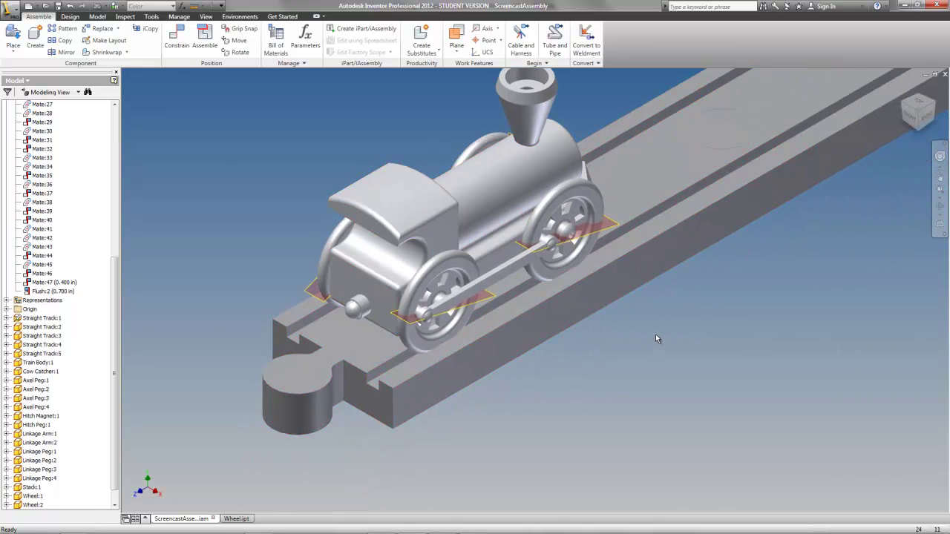
{"action": "scroll", "coordinate": [609, 294], "scroll_direction": "down", "scroll_amount": 2}
{"action": "scroll", "coordinate": [578, 269], "scroll_direction": "up", "scroll_amount": 5}
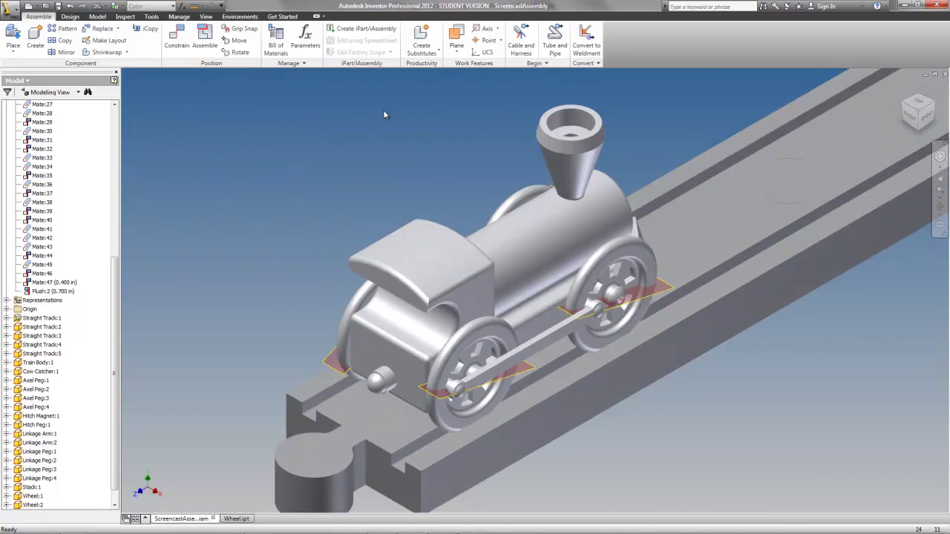
{"action": "left_click", "coordinate": [178, 44]}
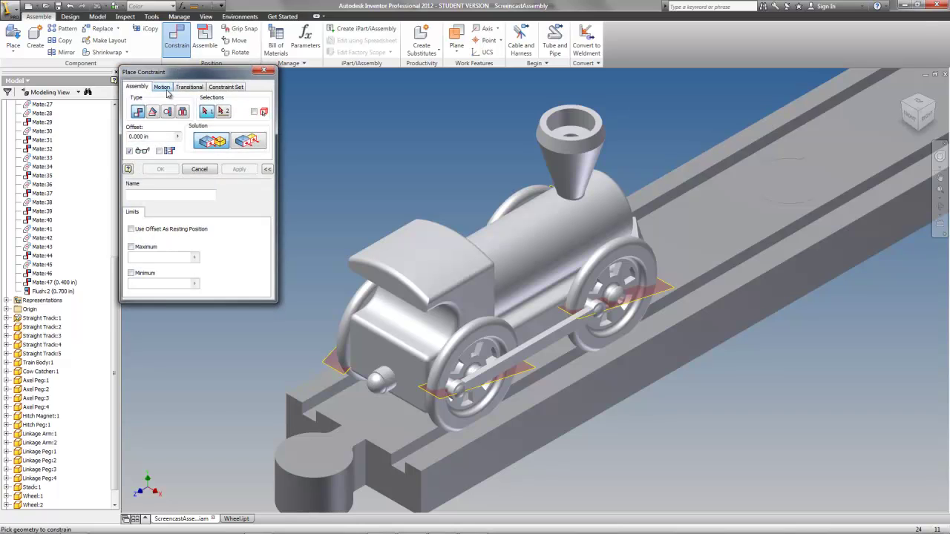
{"action": "left_click", "coordinate": [152, 112]}
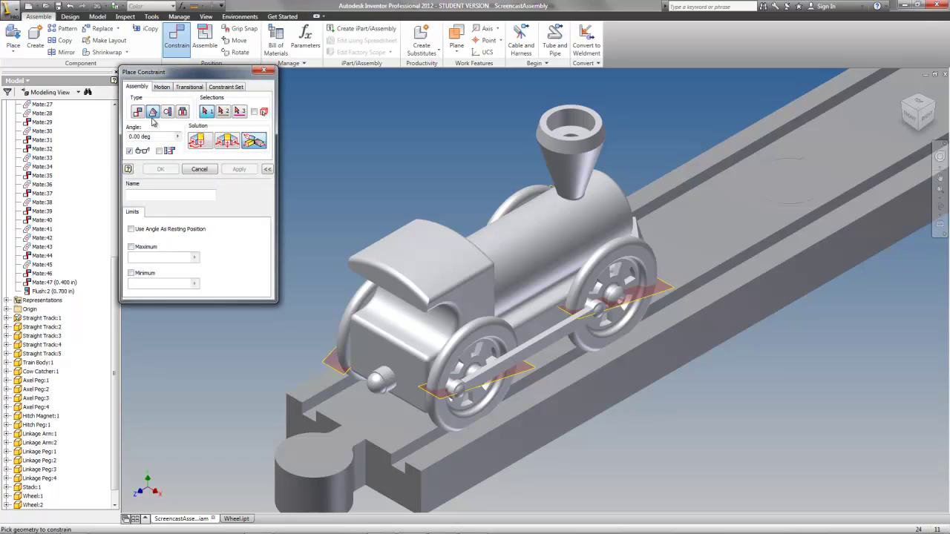
{"action": "left_click", "coordinate": [206, 141]}
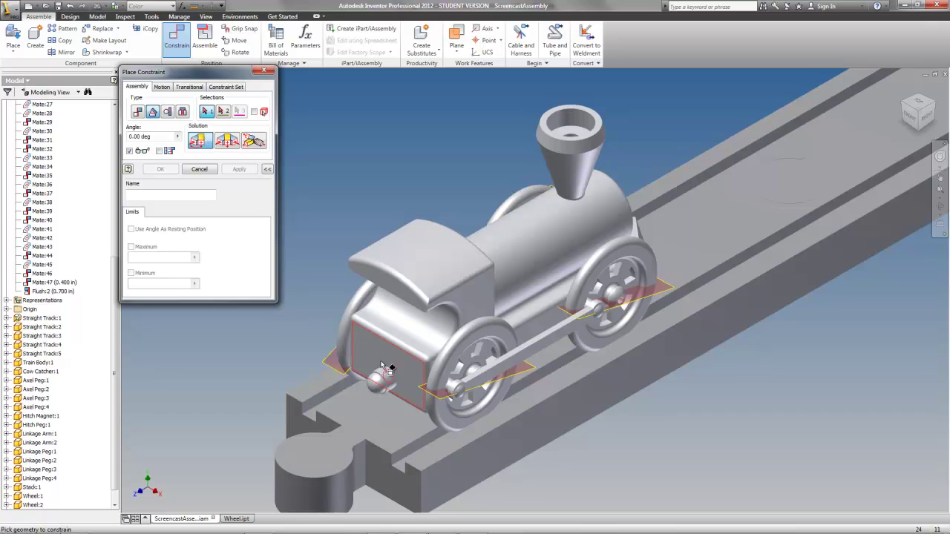
{"action": "left_click", "coordinate": [444, 401]}
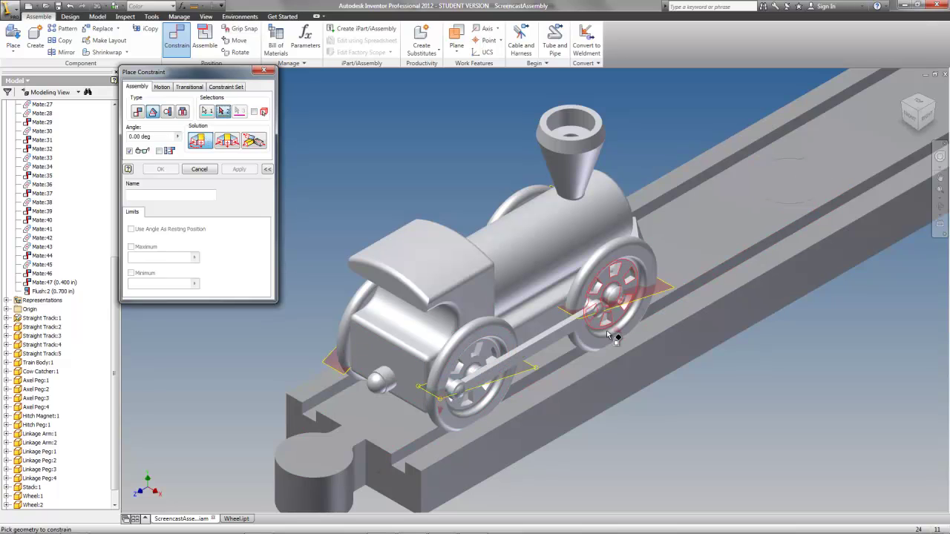
{"action": "left_click", "coordinate": [618, 314]}
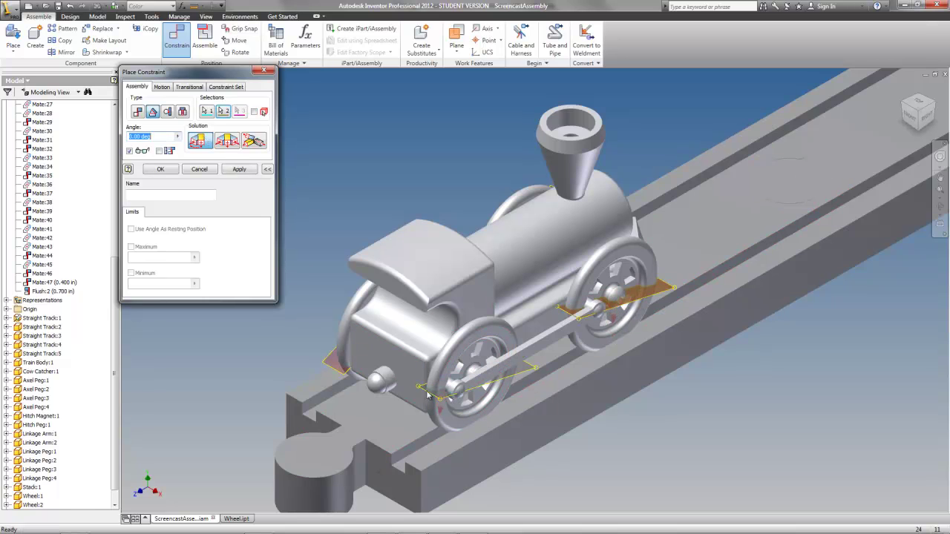
{"action": "scroll", "coordinate": [593, 393], "scroll_direction": "up", "scroll_amount": 3}
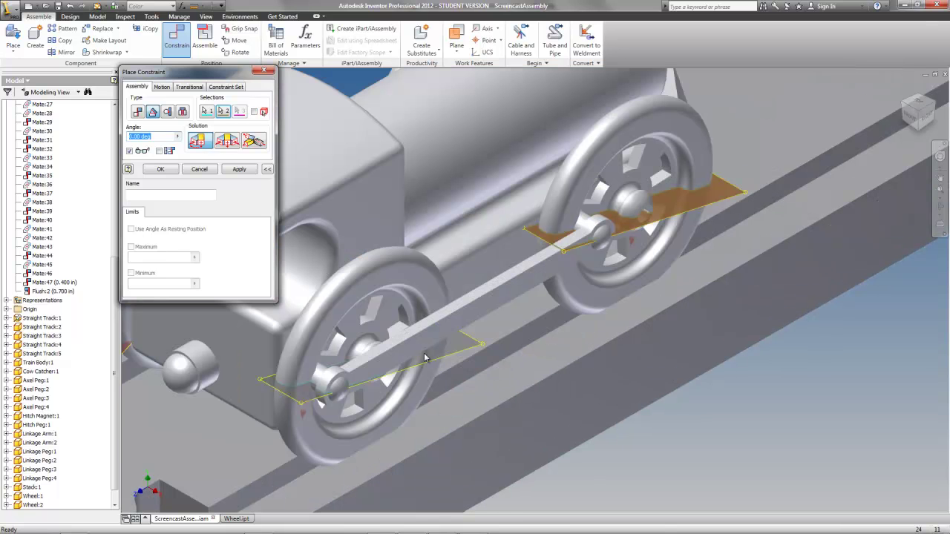
{"action": "left_click", "coordinate": [252, 170]}
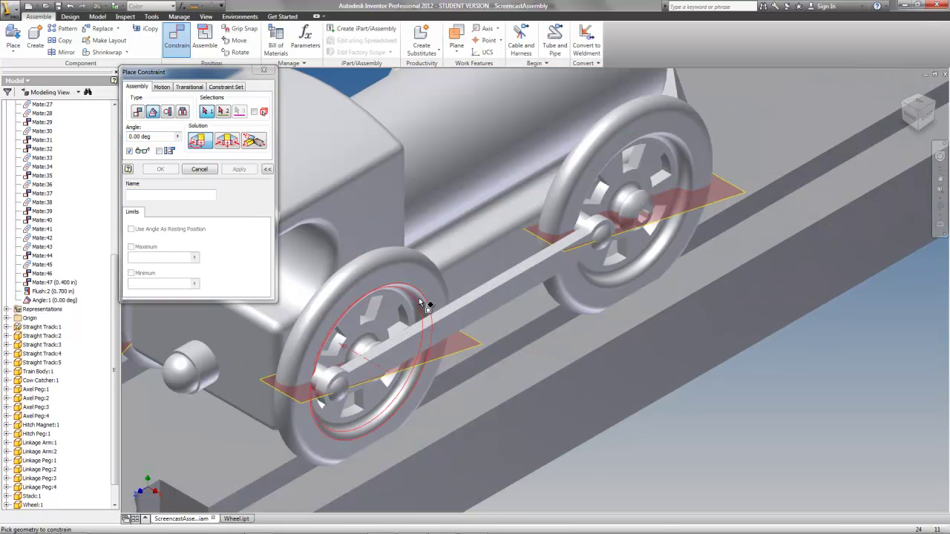
Add a directed angle constraint of 0 degrees between the front and rear wheel work planes on the train's opposite side
{"action": "middle_click_drag", "start_coordinate": [424, 303], "coordinate": [654, 327], "text": "shift"}
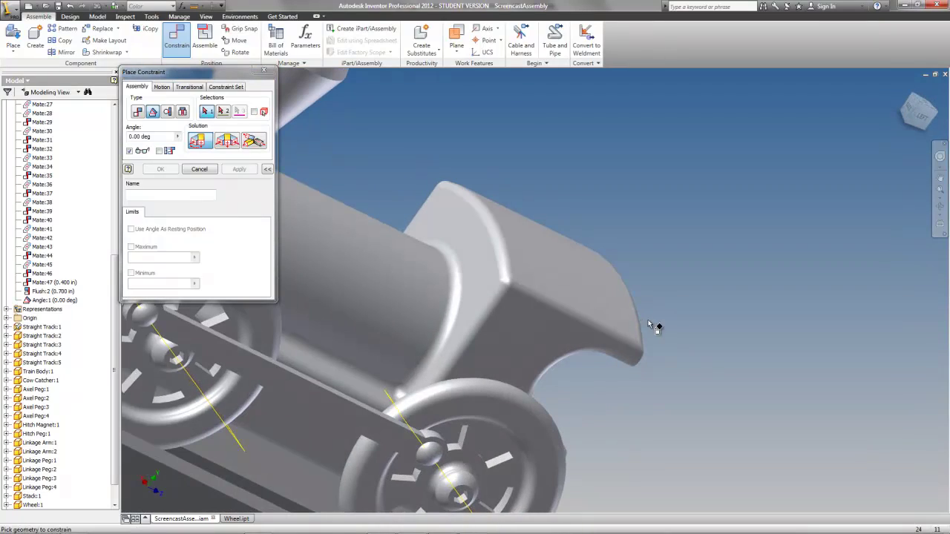
{"action": "left_click", "coordinate": [237, 444]}
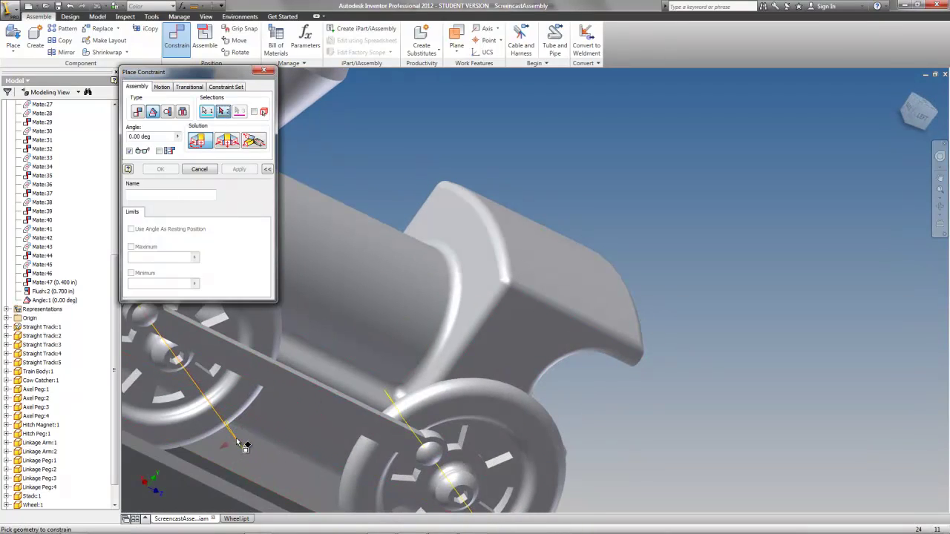
{"action": "left_click", "coordinate": [392, 402]}
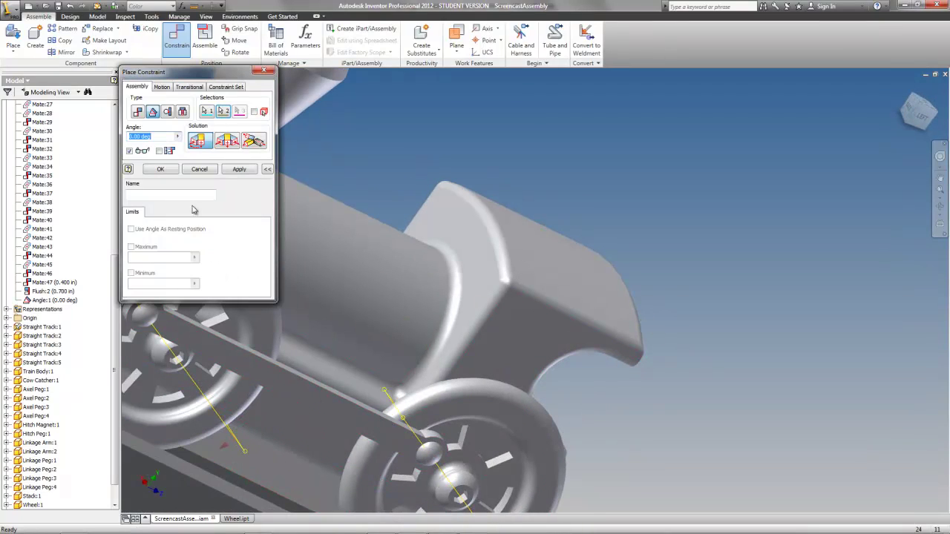
{"action": "left_click", "coordinate": [238, 170]}
Constrain the work planes of the two opposite rear wheels with a directed angle of 180 degrees
{"action": "middle_click_drag", "start_coordinate": [361, 394], "coordinate": [283, 404], "text": "shift"}
{"action": "left_click", "coordinate": [295, 373]}
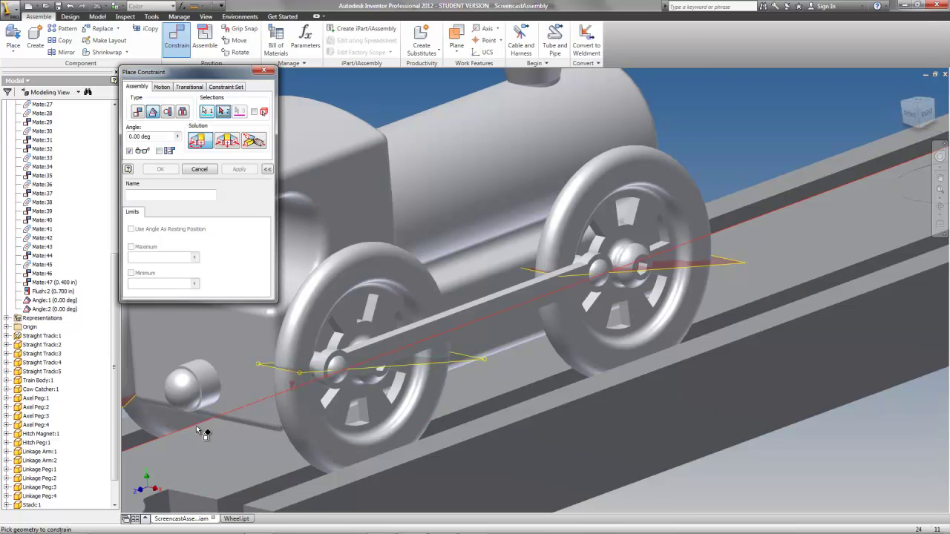
{"action": "scroll", "coordinate": [198, 427], "scroll_direction": "up", "scroll_amount": 3}
{"action": "middle_click_drag", "start_coordinate": [197, 427], "coordinate": [427, 427]}
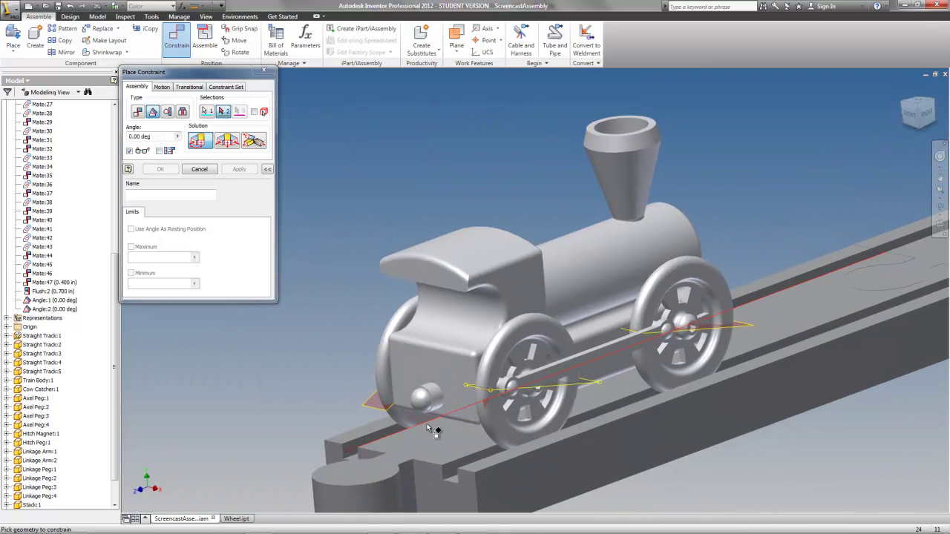
{"action": "left_click", "coordinate": [373, 409]}
{"action": "middle_click_drag", "start_coordinate": [374, 410], "coordinate": [443, 420], "text": "shift"}
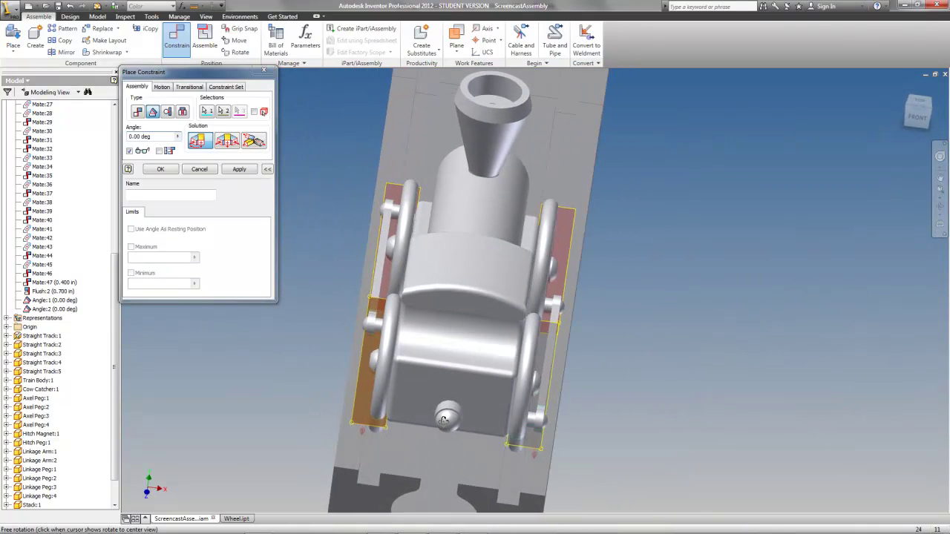
{"action": "left_click", "coordinate": [154, 136]}
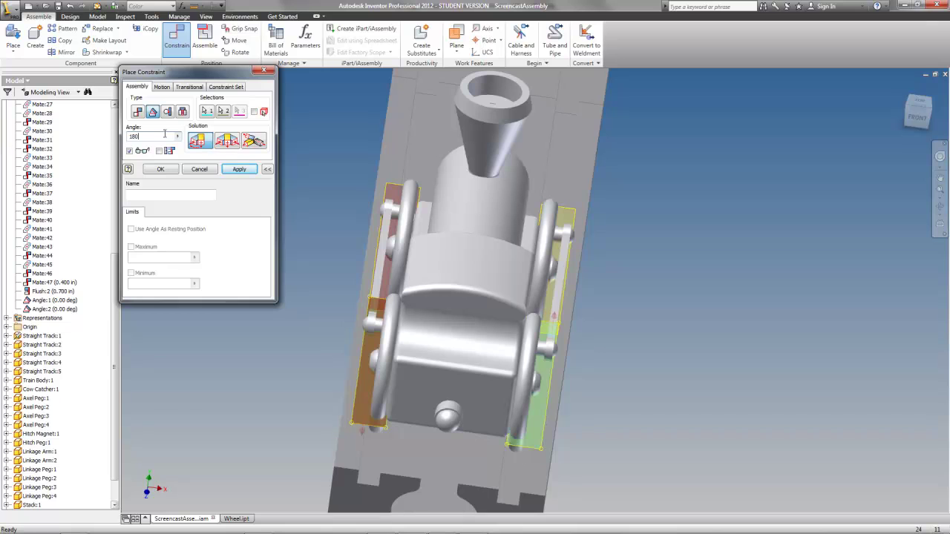
{"action": "left_click", "coordinate": [173, 170]}
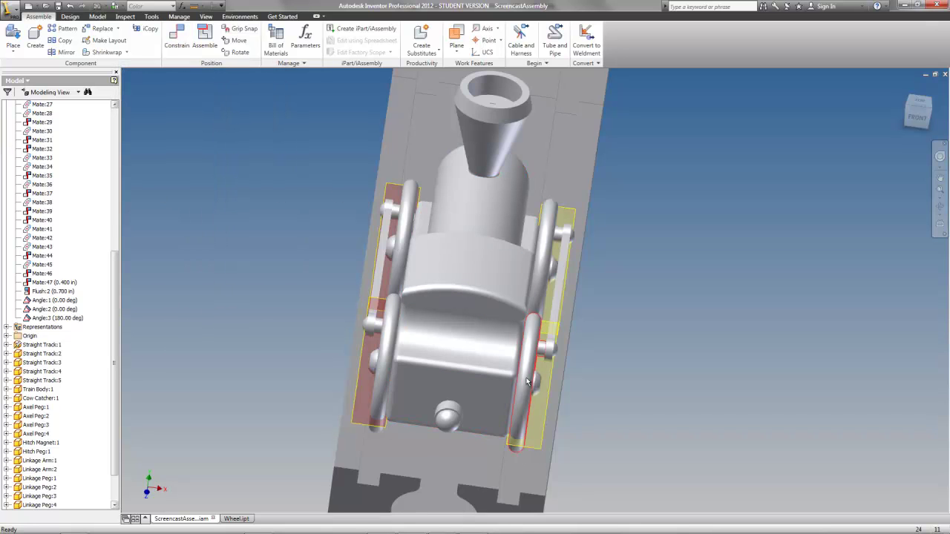
Pull the train by a linkage peg to test how the angle-constrained wheels and body move together
{"action": "scroll", "coordinate": [516, 362], "scroll_direction": "up", "scroll_amount": 3}
{"action": "key", "text": "F6"}
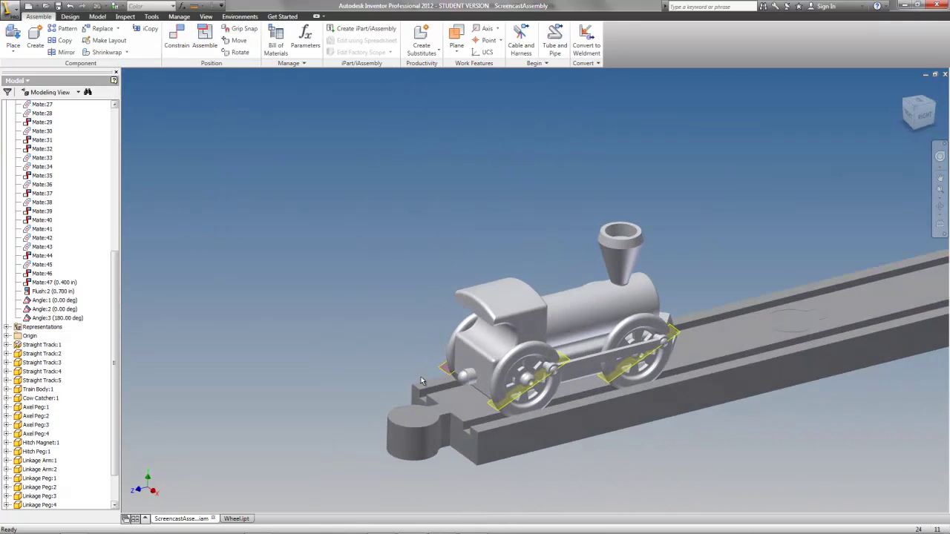
{"action": "left_click", "coordinate": [510, 325]}
{"action": "left_click_drag", "start_coordinate": [511, 325], "coordinate": [585, 370]}
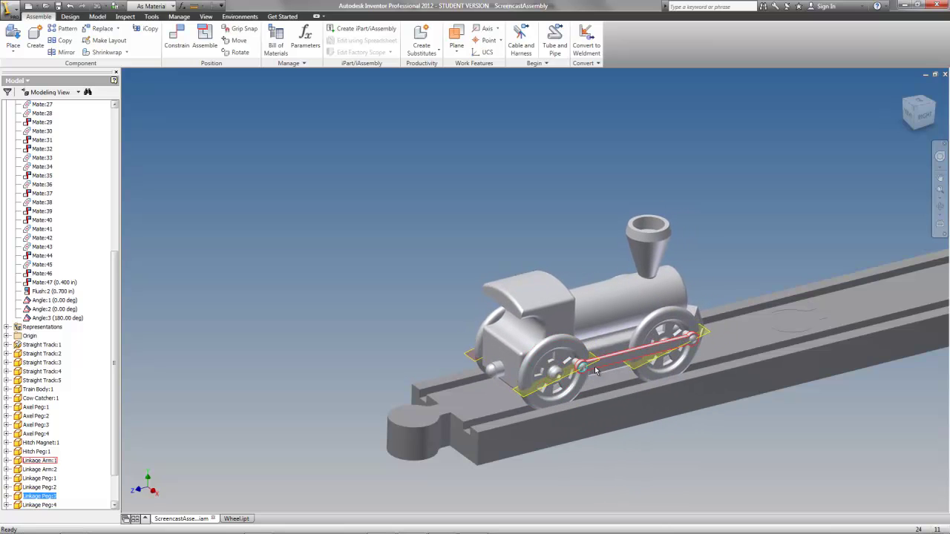
{"action": "scroll", "coordinate": [21, 444], "scroll_direction": "down", "scroll_amount": 2}
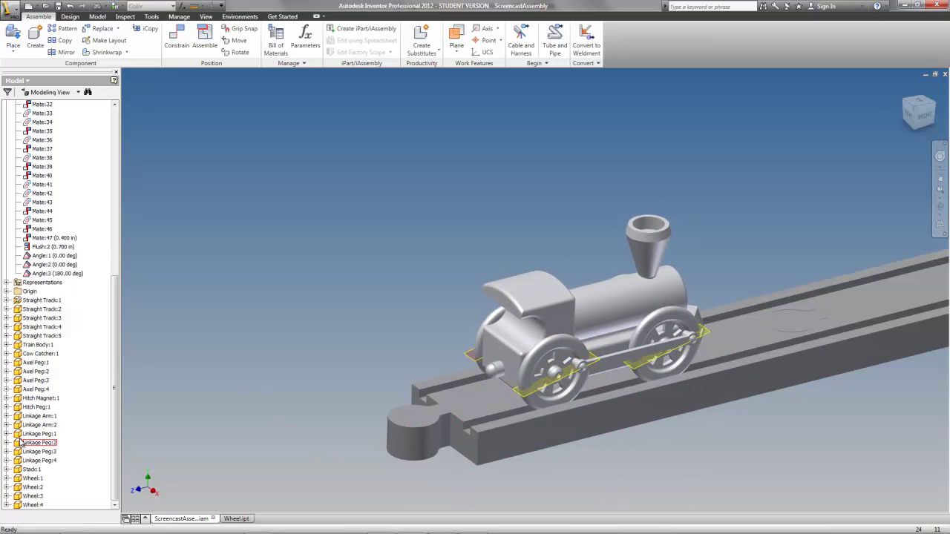
Hide Work Plane2 in the wheel part and return to the train and track assembly
{"action": "left_click", "coordinate": [245, 520]}
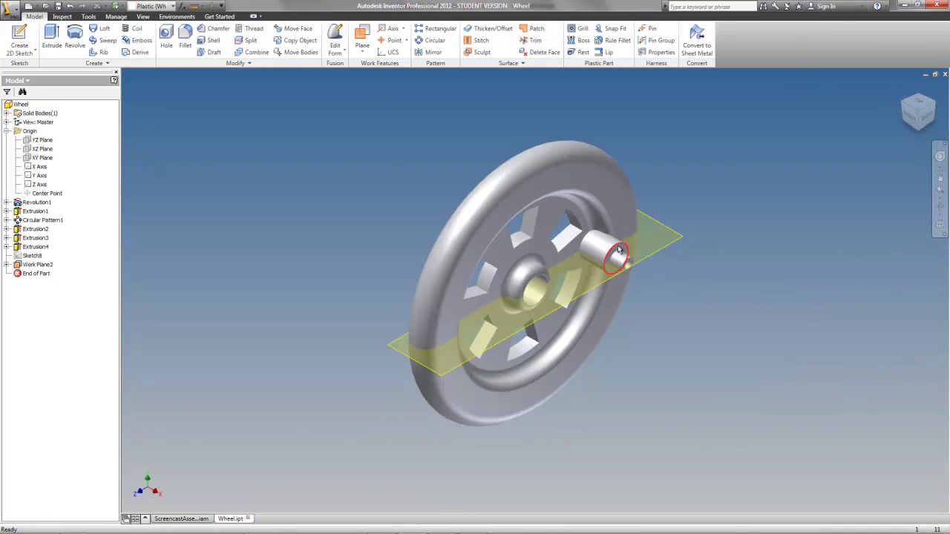
{"action": "right_click", "coordinate": [674, 237]}
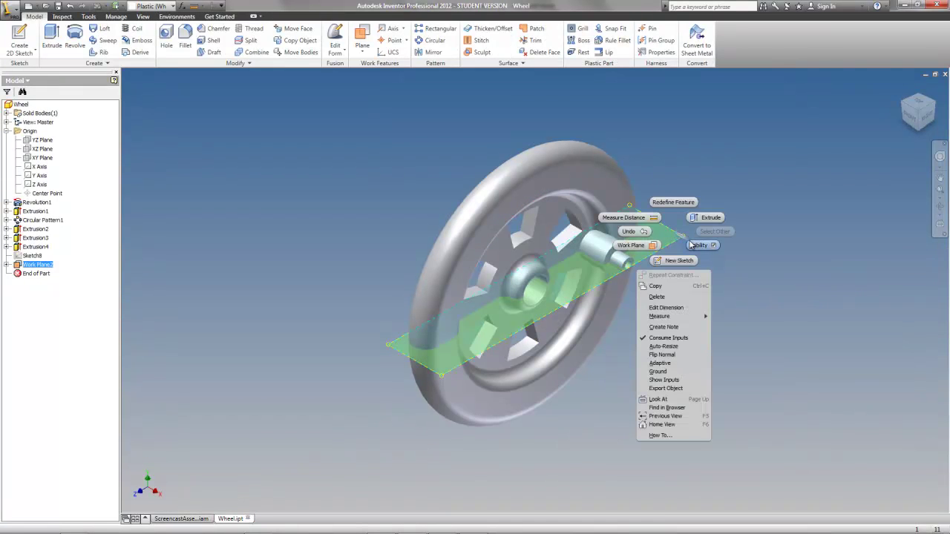
{"action": "left_click", "coordinate": [690, 245]}
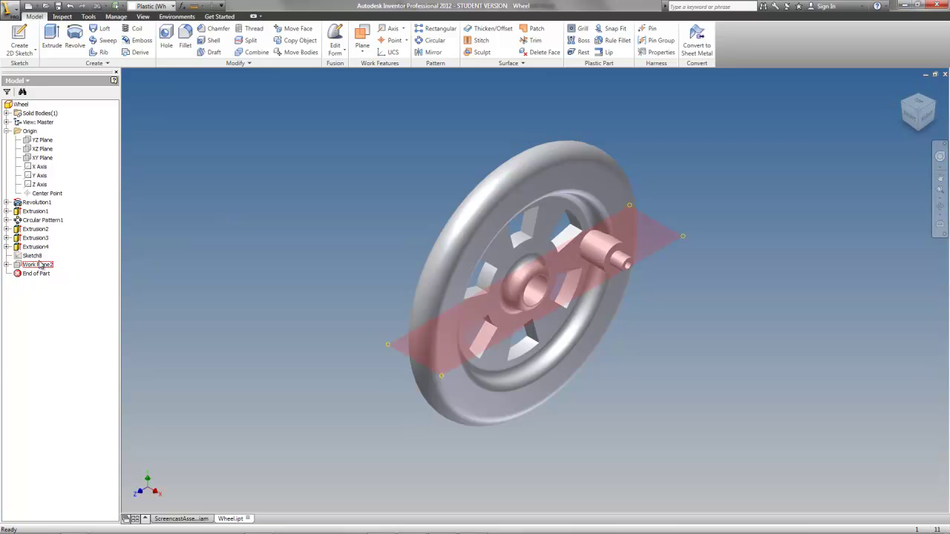
{"action": "right_click", "coordinate": [36, 265]}
{"action": "left_click", "coordinate": [225, 277]}
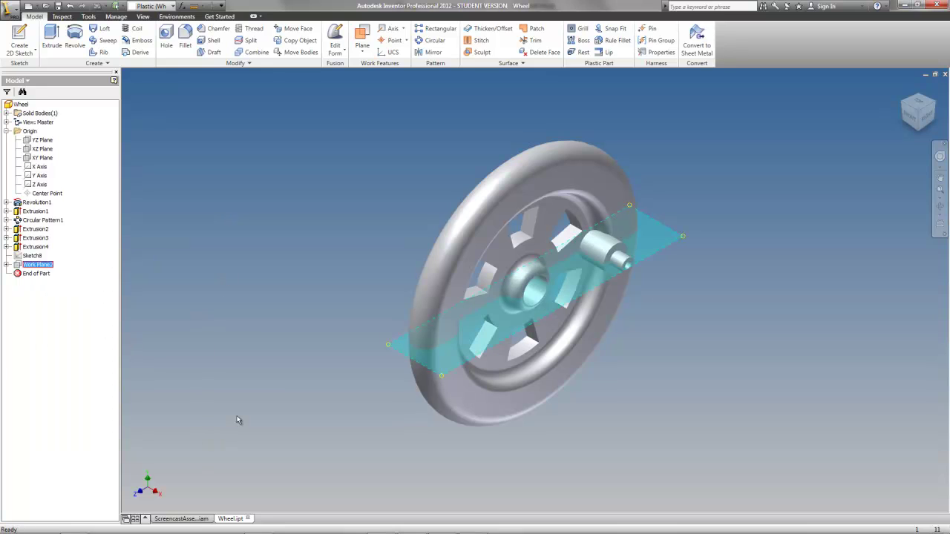
{"action": "left_click", "coordinate": [197, 520]}
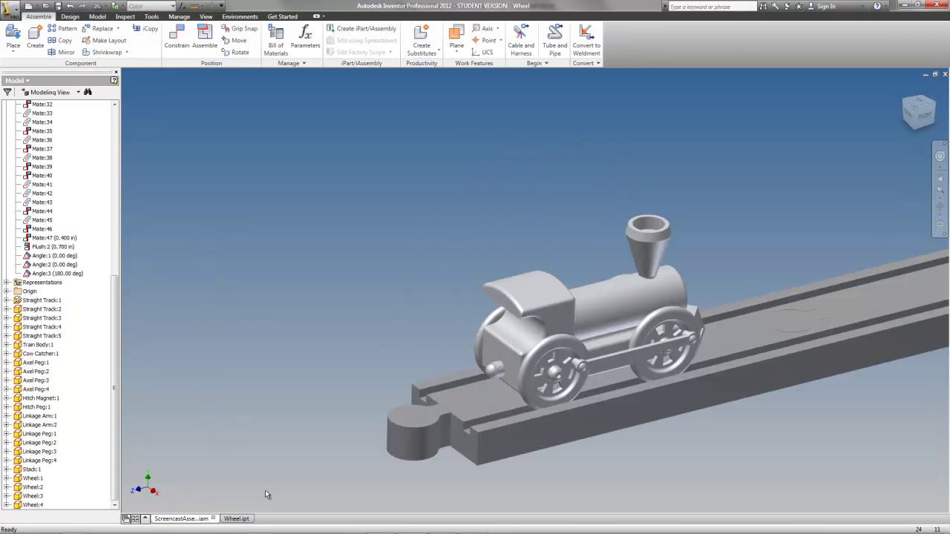
Slide the train forward along the straight track and back to the track's end to test its travel
{"action": "middle_click_drag", "start_coordinate": [727, 453], "coordinate": [704, 452], "text": "shift"}
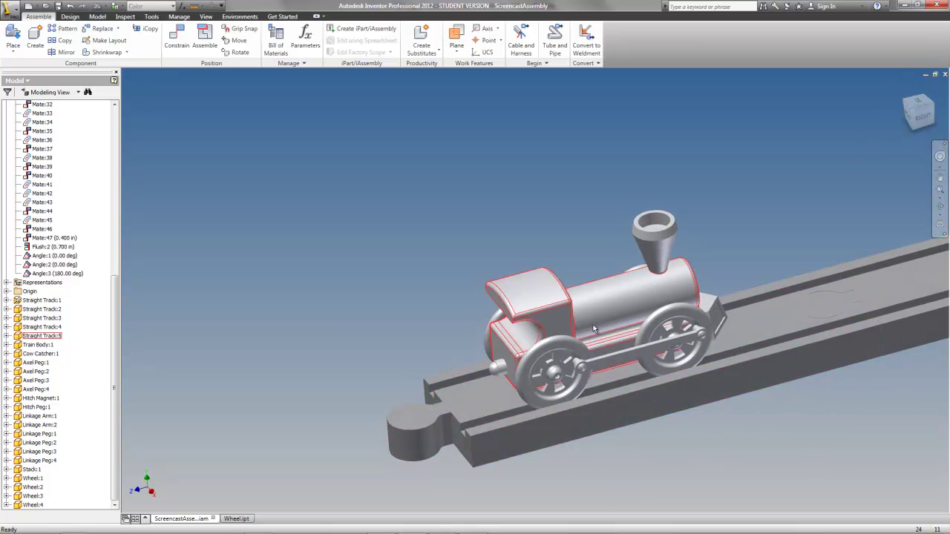
{"action": "left_click_drag", "start_coordinate": [602, 301], "coordinate": [890, 249]}
{"action": "scroll", "coordinate": [682, 365], "scroll_direction": "down", "scroll_amount": 5}
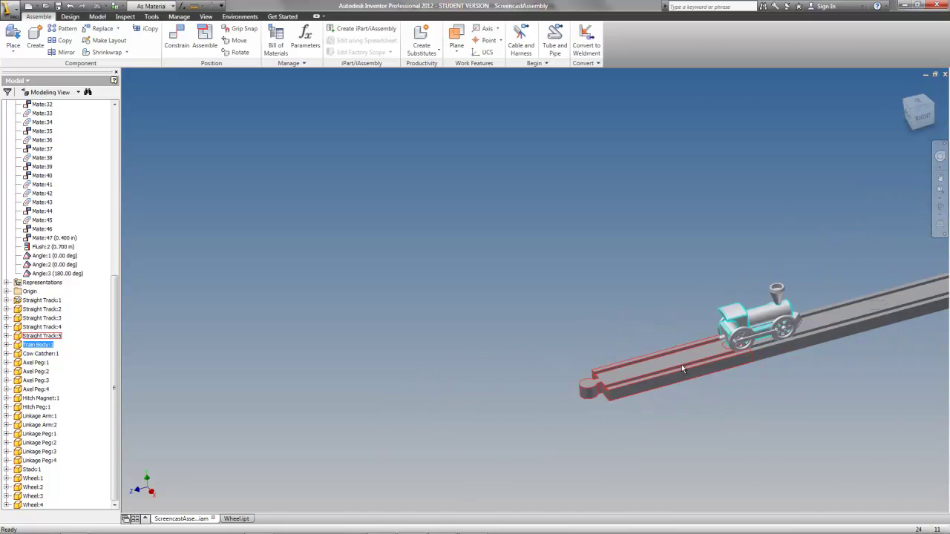
{"action": "middle_click_drag", "start_coordinate": [682, 365], "coordinate": [365, 425]}
{"action": "left_click_drag", "start_coordinate": [430, 359], "coordinate": [319, 442]}
{"action": "scroll", "coordinate": [309, 468], "scroll_direction": "up", "scroll_amount": 5}
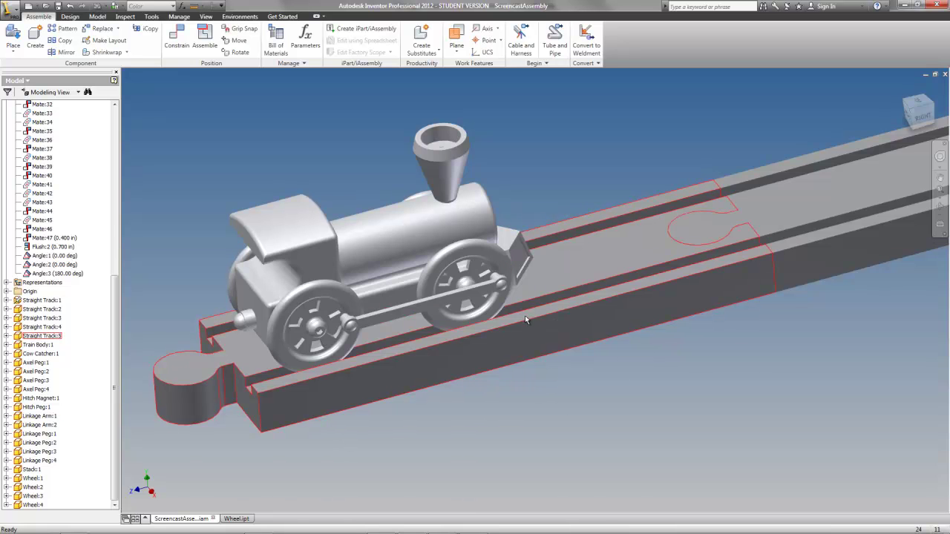
Add a forward rotation-translation motion constraint between a front wheel and the track's groove, with a distance of 3.14*2.25 in
{"action": "mouse_move", "coordinate": [524, 315]}
{"action": "middle_mouse_down", "text": "shift"}
{"action": "mouse_move", "coordinate": [352, 288]}
{"action": "mouse_move", "coordinate": [353, 301]}
{"action": "mouse_move", "coordinate": [536, 323]}
{"action": "mouse_move", "coordinate": [535, 301]}
{"action": "middle_mouse_up", "text": "shift"}
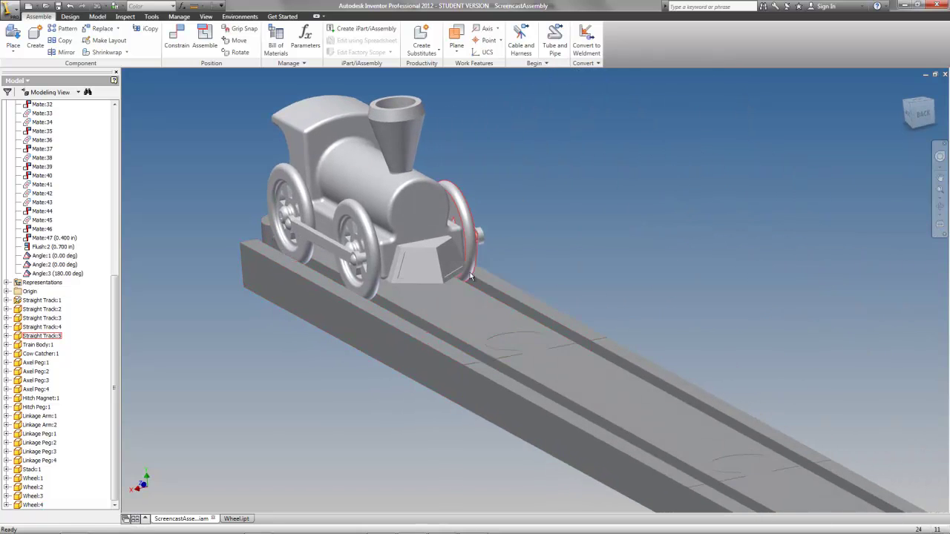
{"action": "middle_click_drag", "start_coordinate": [475, 230], "coordinate": [515, 279]}
{"action": "left_click", "coordinate": [182, 46]}
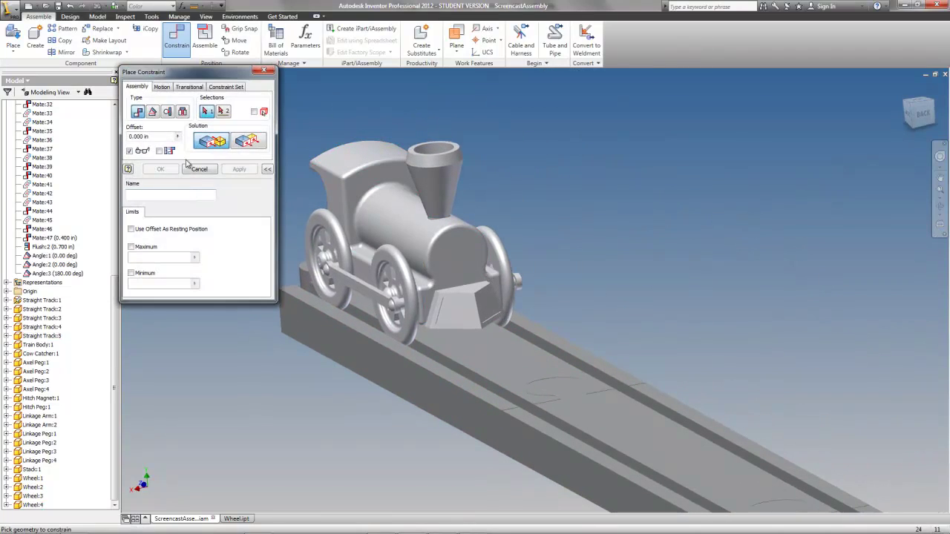
{"action": "left_click", "coordinate": [165, 87]}
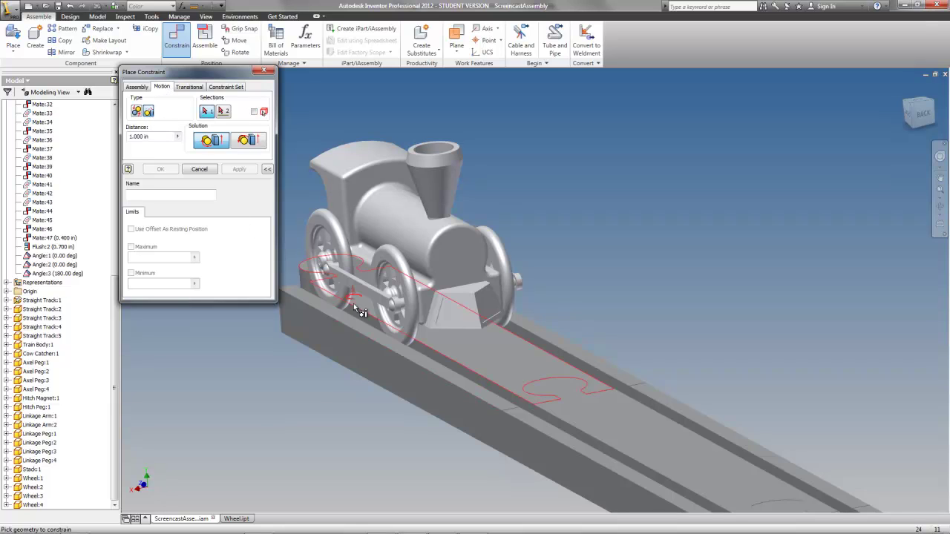
{"action": "left_click", "coordinate": [413, 297]}
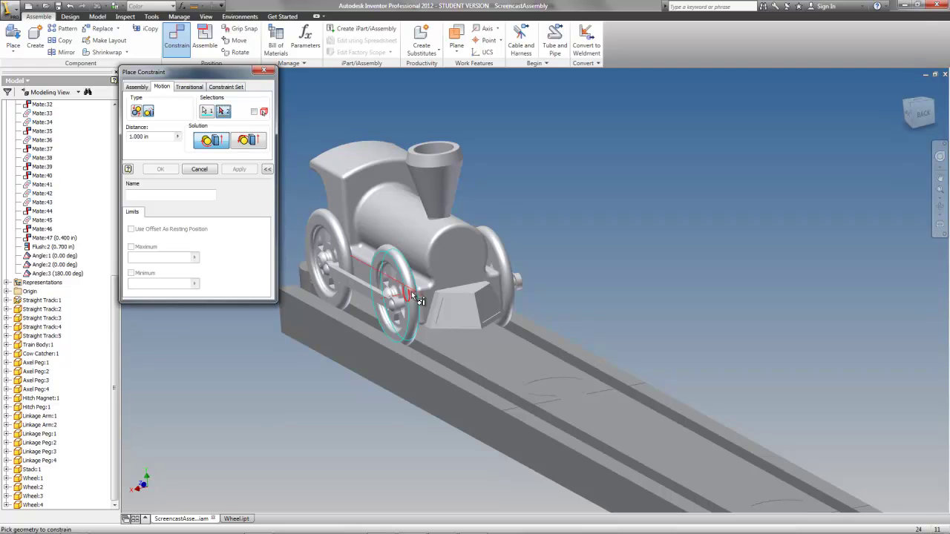
{"action": "middle_click_drag", "start_coordinate": [423, 360], "coordinate": [428, 384], "text": "shift"}
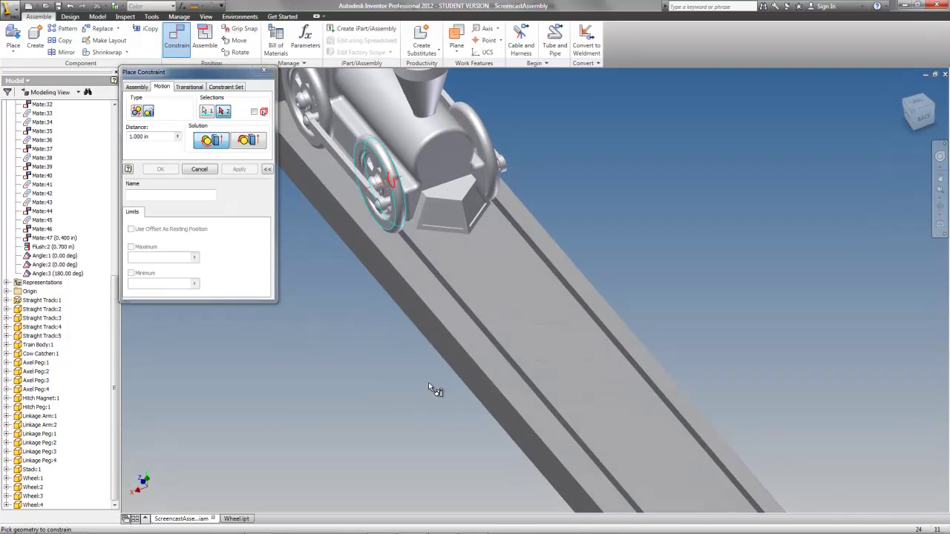
{"action": "left_click", "coordinate": [458, 305]}
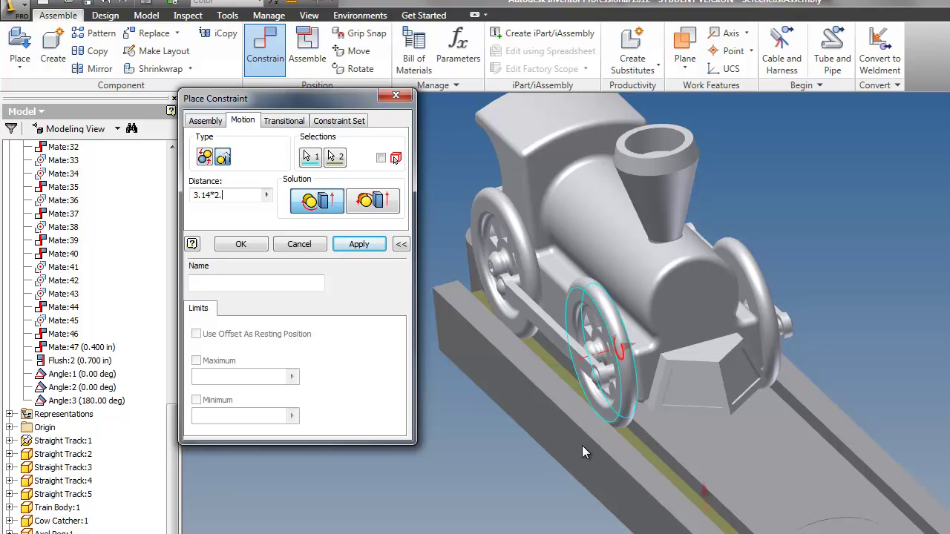
{"action": "type", "text": "25"}
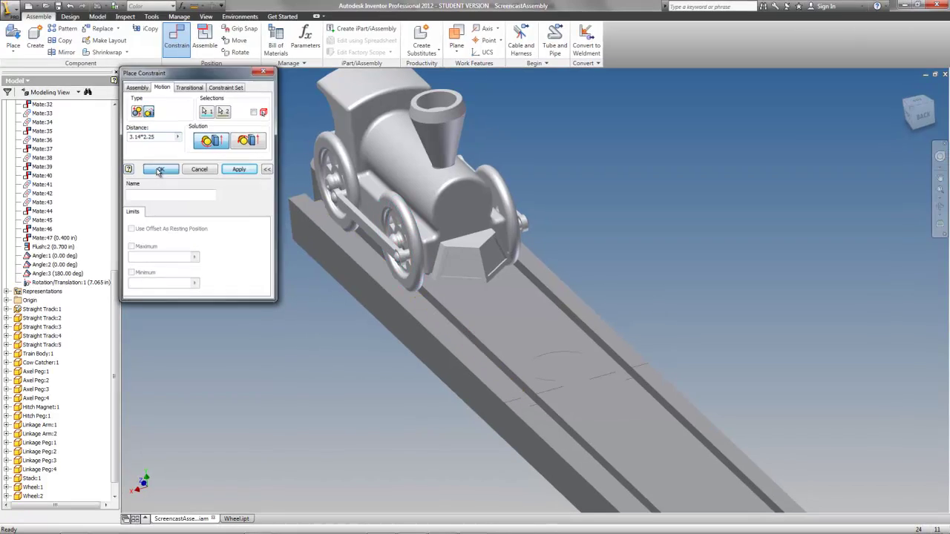
Drag the train along the straight track to test how the wheels roll under the motion constraint
{"action": "left_click", "coordinate": [241, 244]}
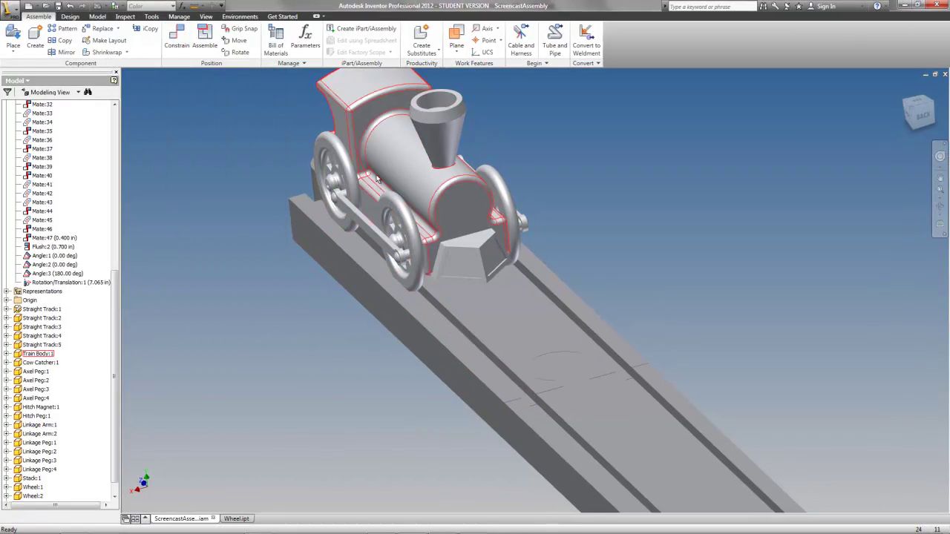
{"action": "mouse_move", "coordinate": [371, 170]}
{"action": "middle_mouse_down", "text": "shift"}
{"action": "mouse_move", "coordinate": [349, 186]}
{"action": "mouse_move", "coordinate": [343, 176]}
{"action": "mouse_move", "coordinate": [356, 157]}
{"action": "mouse_move", "coordinate": [378, 175]}
{"action": "middle_mouse_up", "text": "shift"}
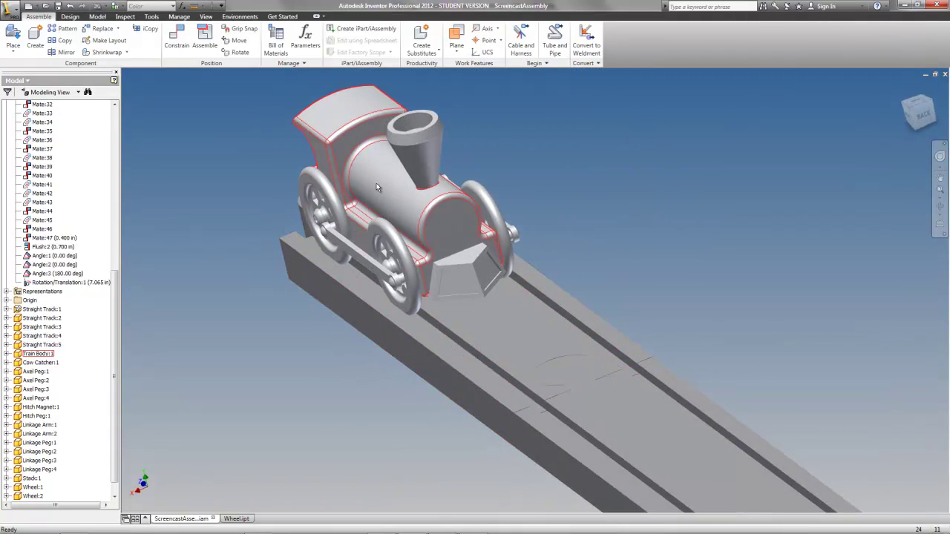
{"action": "left_click", "coordinate": [407, 244]}
{"action": "left_click_drag", "start_coordinate": [407, 245], "coordinate": [343, 217]}
{"action": "left_click", "coordinate": [591, 191]}
Add a flush constraint named DRIVING CONSTRAINT between the train body's rear face and the track's end face, with a 0.000 in offset
{"action": "middle_click_drag", "start_coordinate": [394, 401], "coordinate": [545, 384], "text": "shift"}
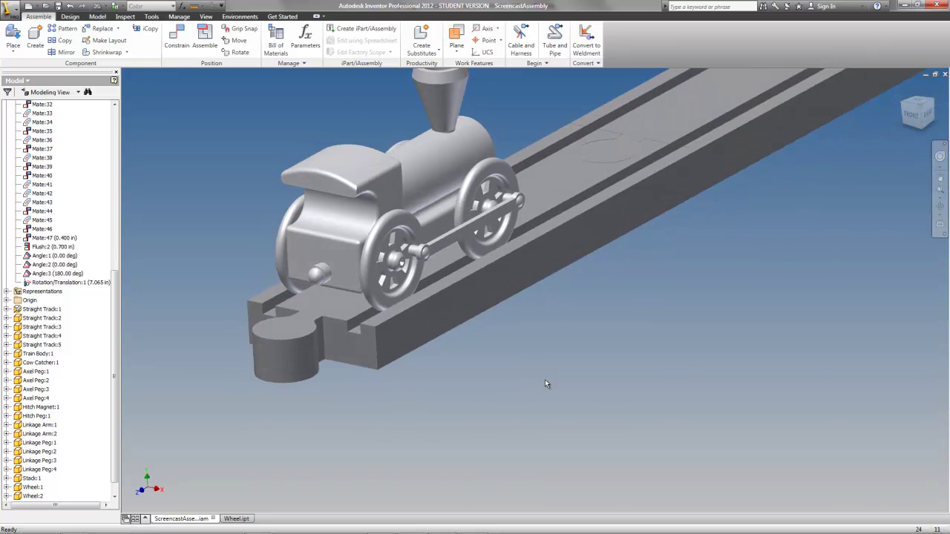
{"action": "left_click", "coordinate": [179, 46]}
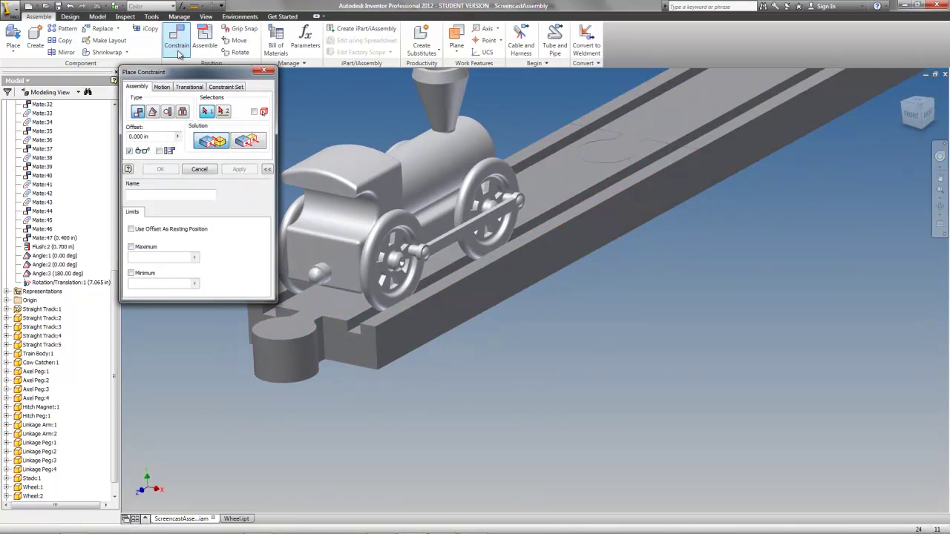
{"action": "left_click", "coordinate": [241, 140]}
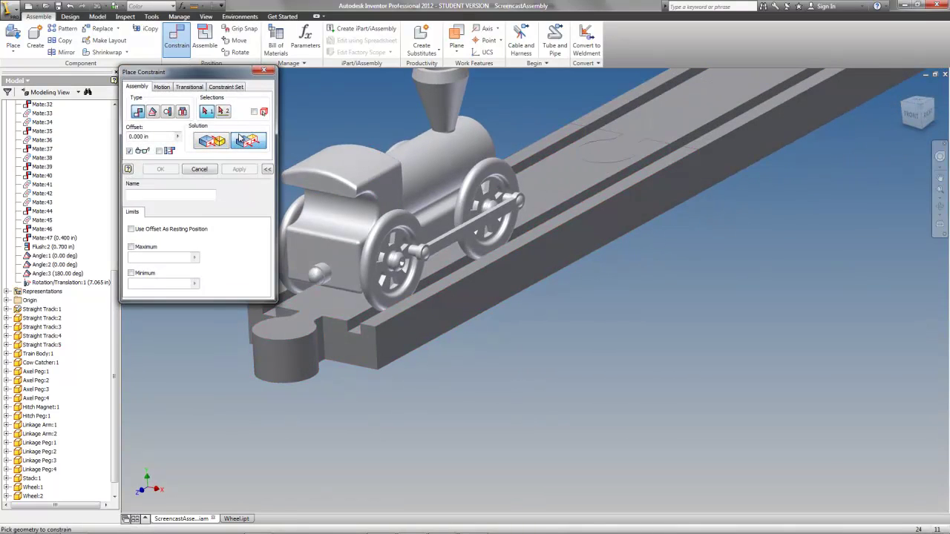
{"action": "left_click", "coordinate": [267, 170]}
{"action": "left_click", "coordinate": [267, 170]}
{"action": "left_click", "coordinate": [267, 170]}
{"action": "left_click", "coordinate": [267, 170]}
{"action": "left_click", "coordinate": [268, 170]}
{"action": "left_click", "coordinate": [267, 170]}
{"action": "middle_click_drag", "start_coordinate": [360, 352], "coordinate": [494, 343]}
{"action": "left_click", "coordinate": [460, 246]}
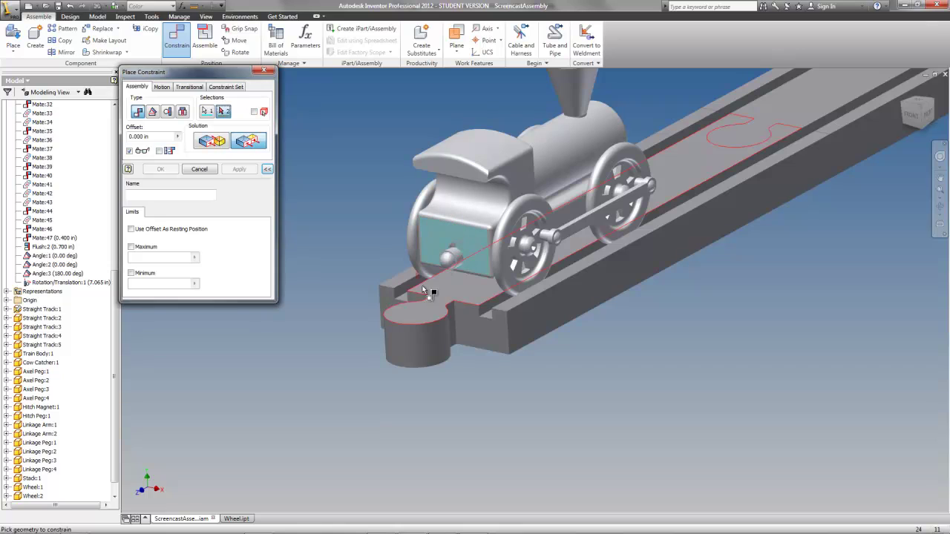
{"action": "left_click", "coordinate": [391, 302]}
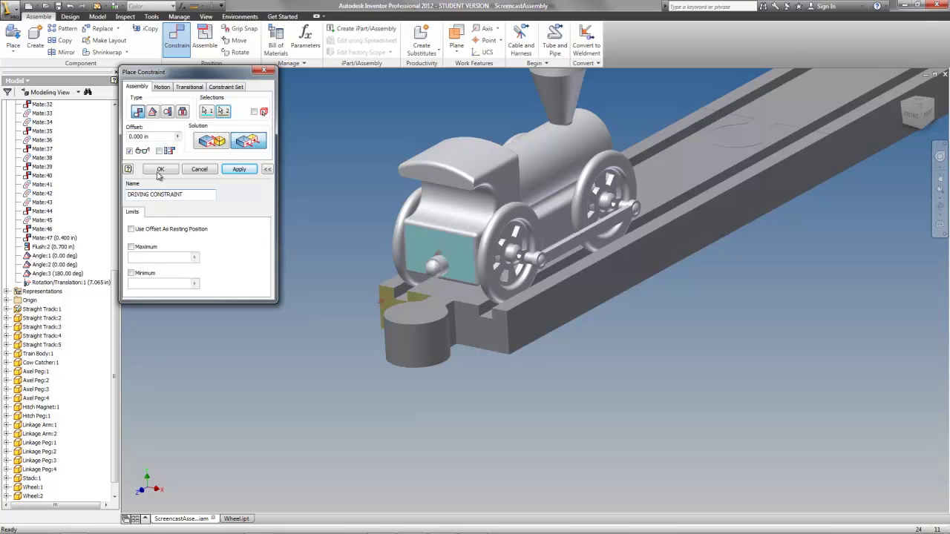
{"action": "left_click", "coordinate": [160, 169]}
Switch the model browser to Assembly View and return it to Modeling View
{"action": "key", "text": "F4"}
{"action": "left_click_drag", "start_coordinate": [565, 272], "coordinate": [592, 277]}
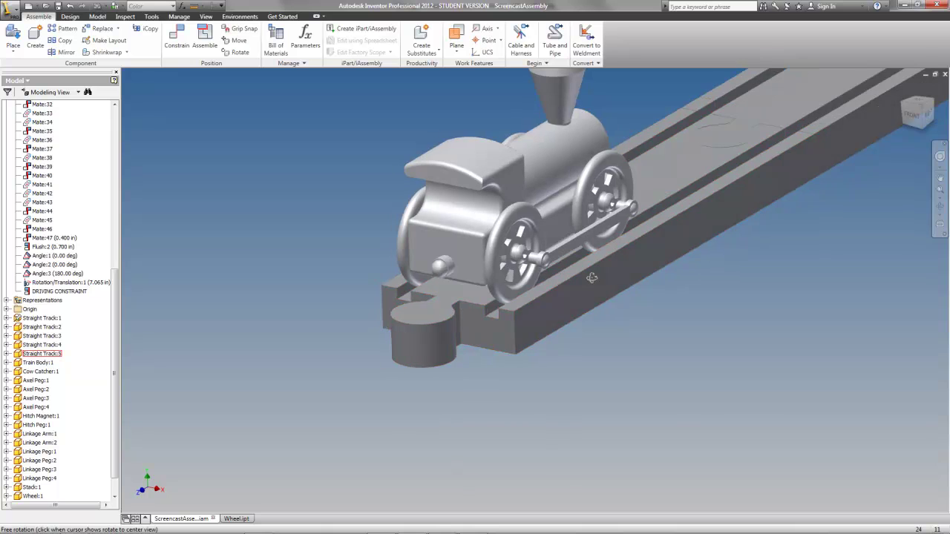
{"action": "middle_click_drag", "start_coordinate": [593, 278], "coordinate": [375, 364]}
{"action": "scroll", "coordinate": [379, 368], "scroll_direction": "up", "scroll_amount": 3}
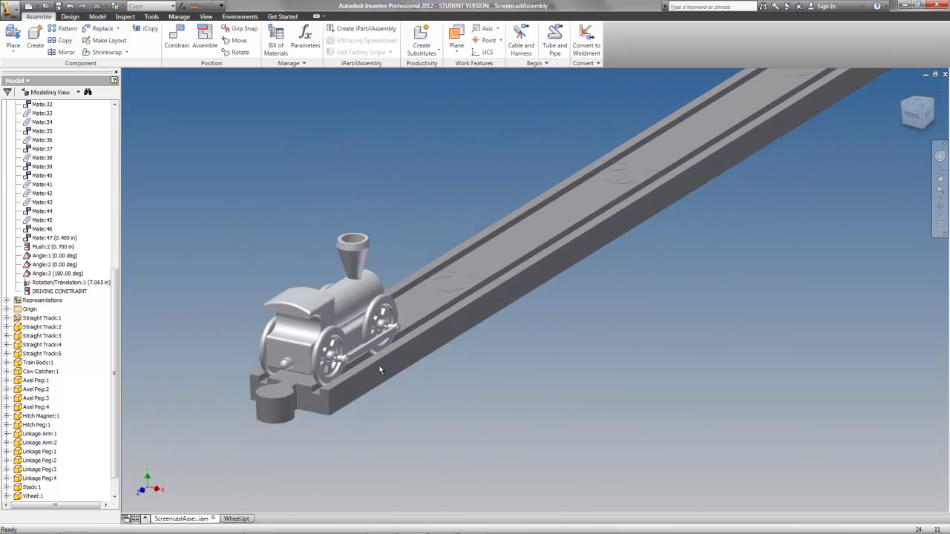
{"action": "scroll", "coordinate": [380, 369], "scroll_direction": "up", "scroll_amount": 5}
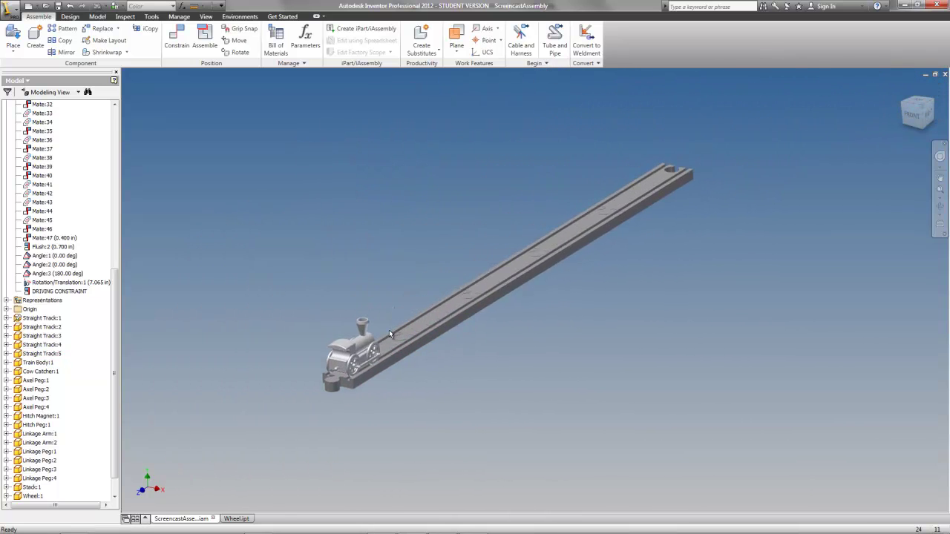
{"action": "scroll", "coordinate": [389, 331], "scroll_direction": "down", "scroll_amount": 5}
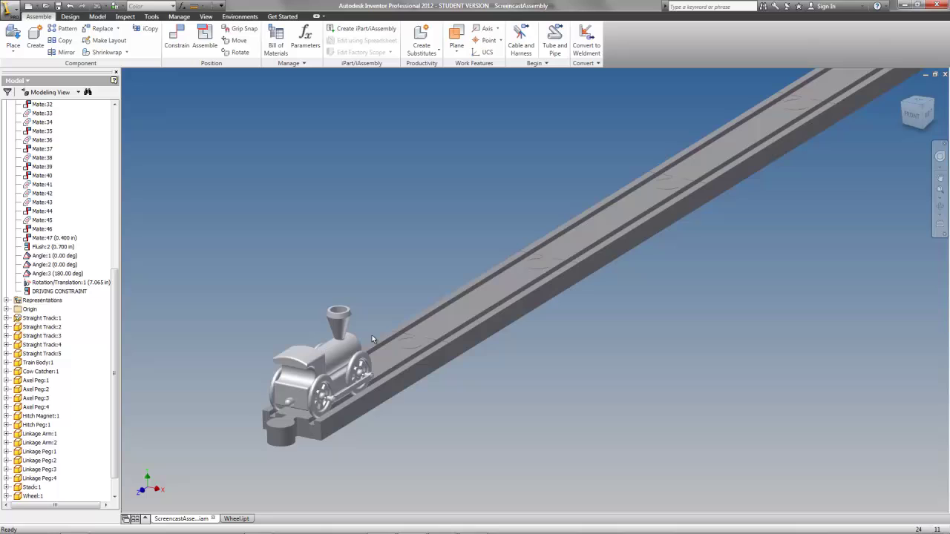
{"action": "left_click", "coordinate": [53, 250]}
{"action": "left_click", "coordinate": [77, 92]}
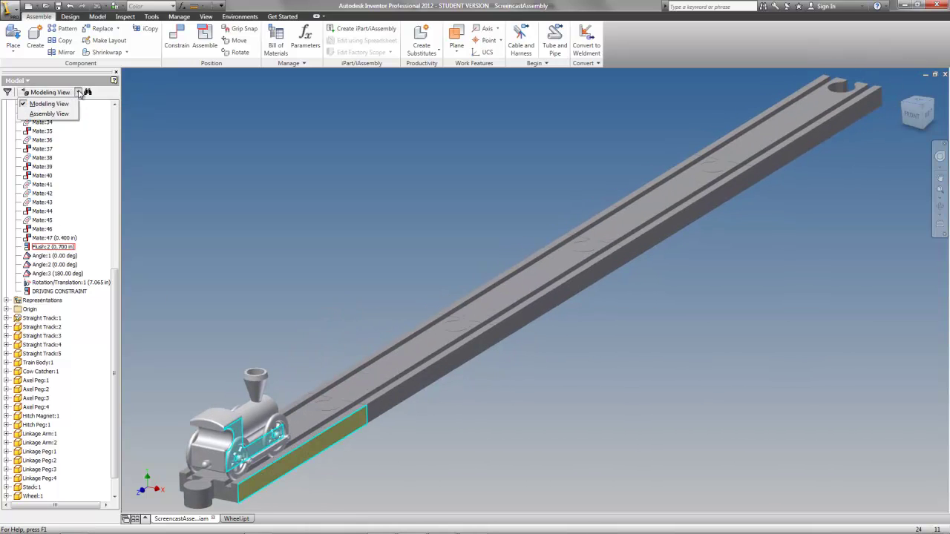
{"action": "left_click", "coordinate": [52, 114]}
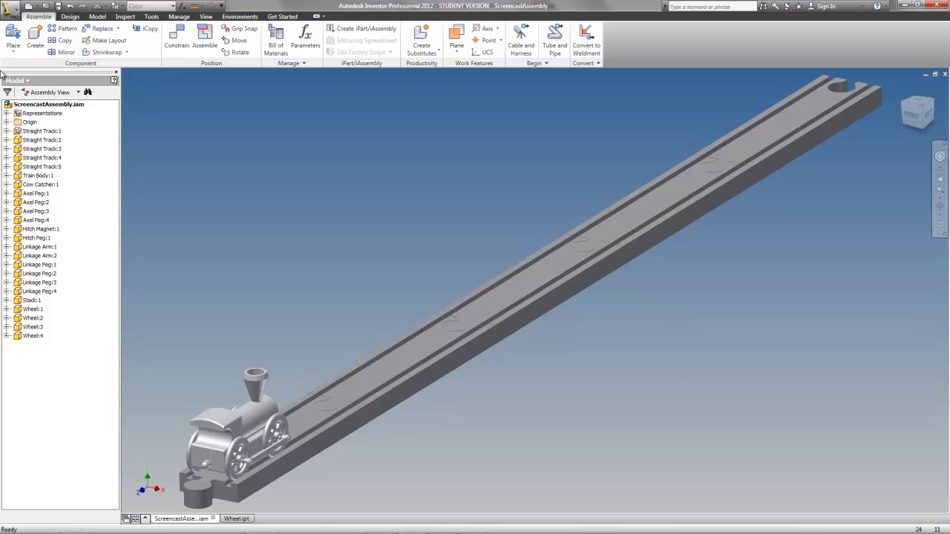
{"action": "left_click", "coordinate": [77, 92]}
{"action": "left_click", "coordinate": [46, 104]}
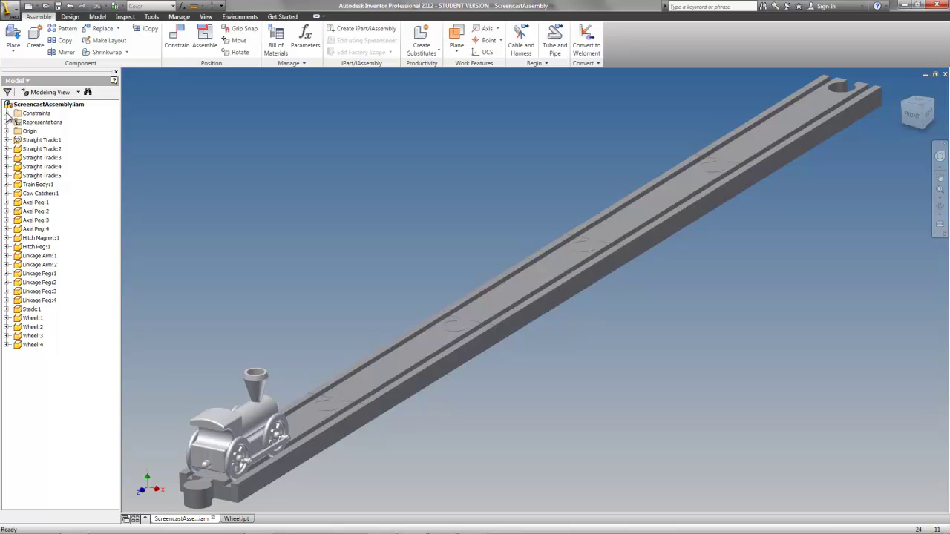
Expand the assembly's Constraints folder, look through its entries and highlight the geometry of Mate:2
{"action": "left_click", "coordinate": [7, 113]}
{"action": "scroll", "coordinate": [85, 305], "scroll_direction": "down", "scroll_amount": 10}
{"action": "scroll", "coordinate": [85, 305], "scroll_direction": "up", "scroll_amount": 11}
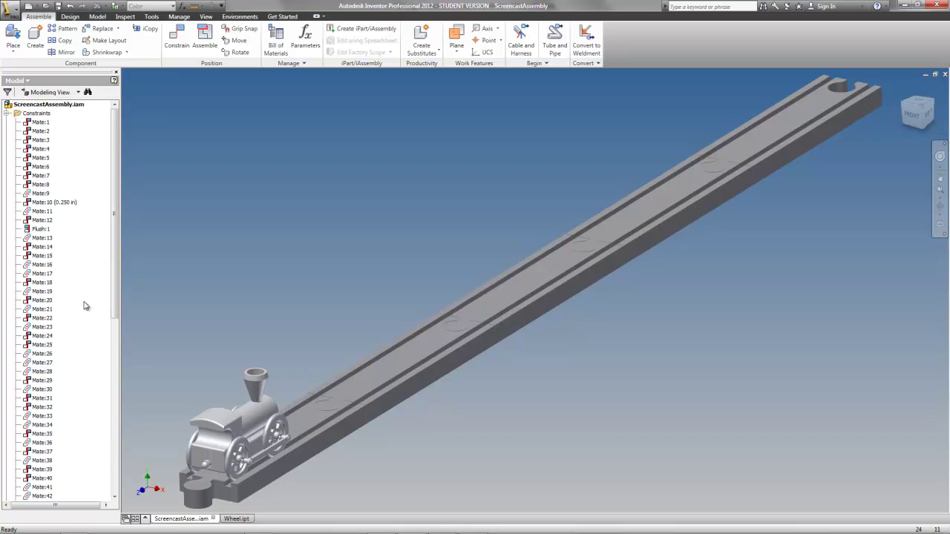
{"action": "left_click", "coordinate": [41, 131]}
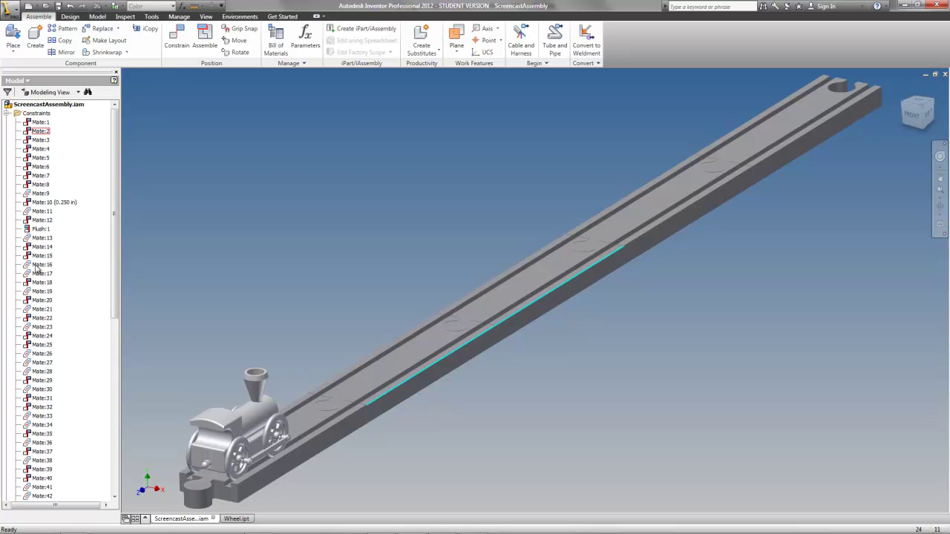
{"action": "scroll", "coordinate": [90, 415], "scroll_direction": "down", "scroll_amount": 12}
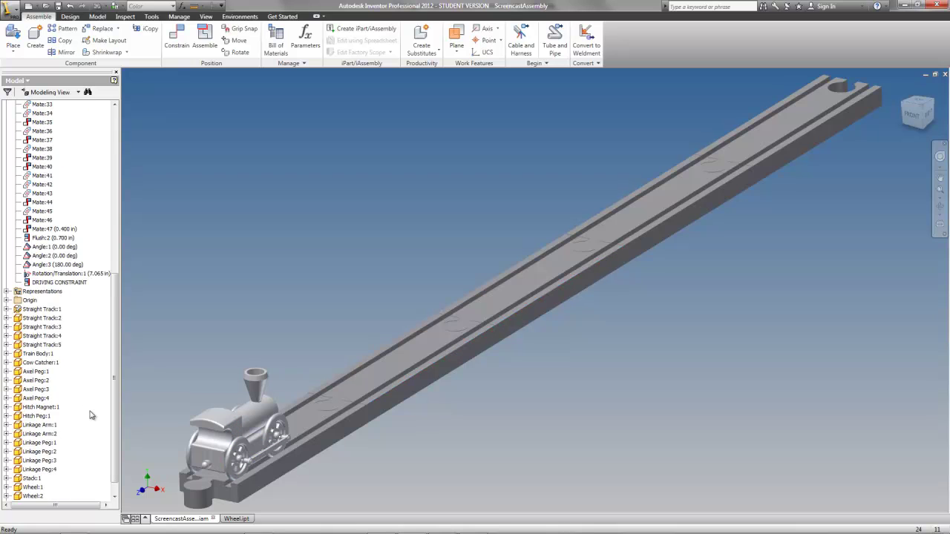
Open Drive Constraint for DRIVING CONSTRAINT, set the end value to 60 in and play the train forward and in reverse
{"action": "right_click", "coordinate": [51, 284]}
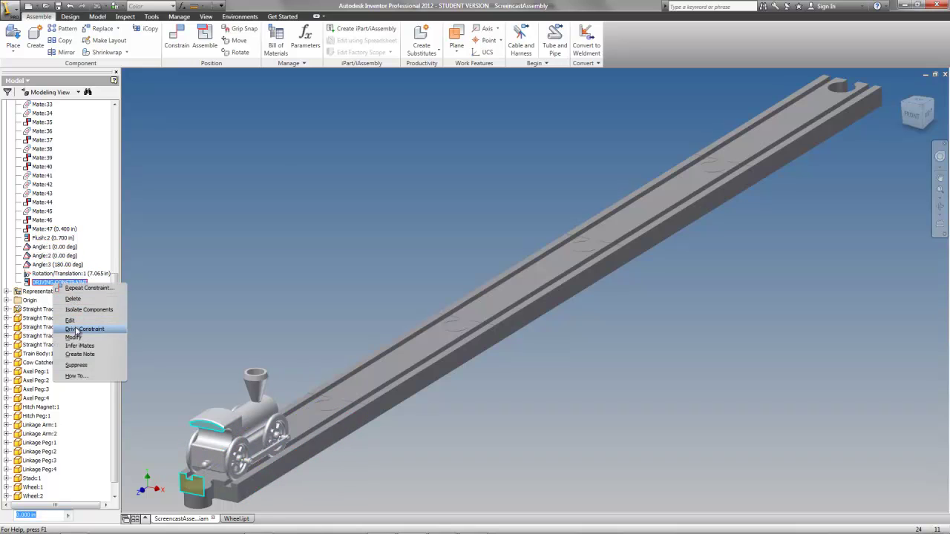
{"action": "left_click", "coordinate": [77, 329]}
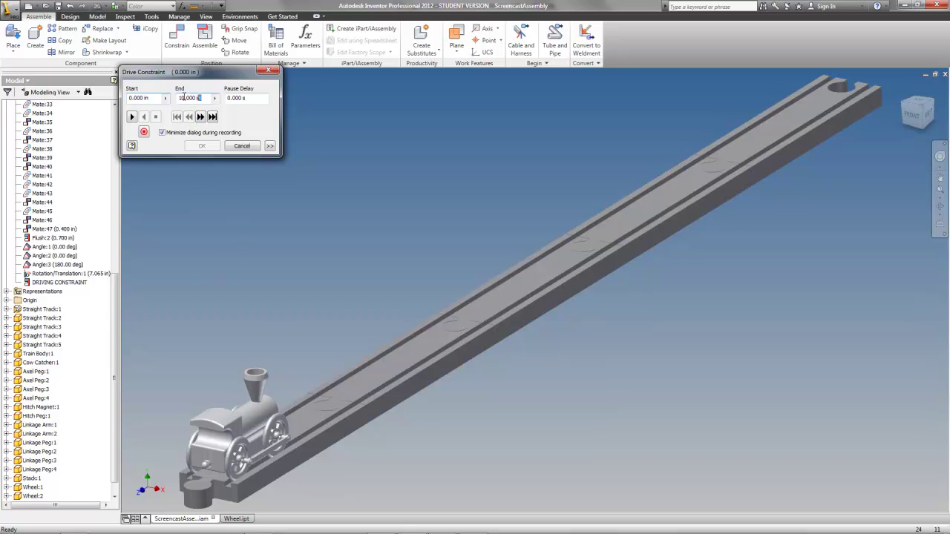
{"action": "left_click_drag", "start_coordinate": [183, 97], "coordinate": [84, 102]}
{"action": "left_click", "coordinate": [132, 117]}
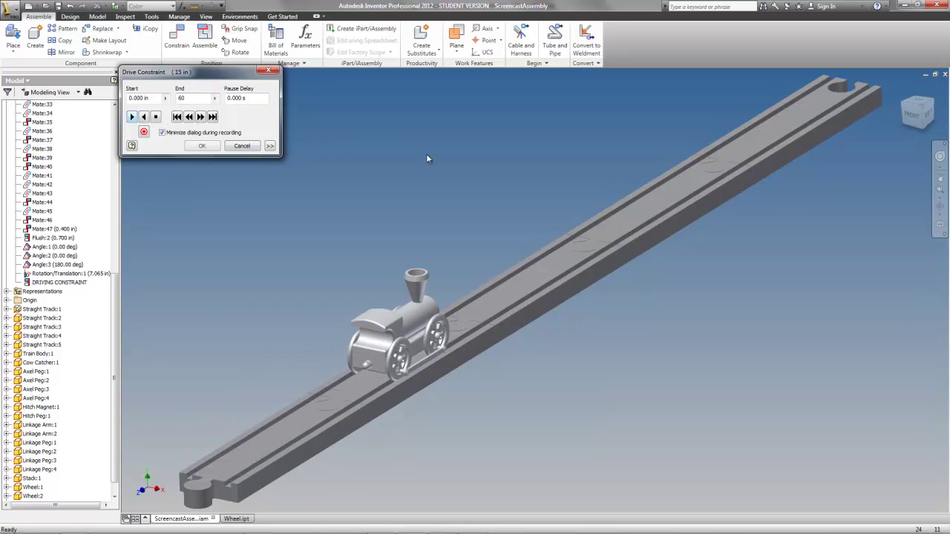
{"action": "scroll", "coordinate": [468, 161], "scroll_direction": "down", "scroll_amount": 3}
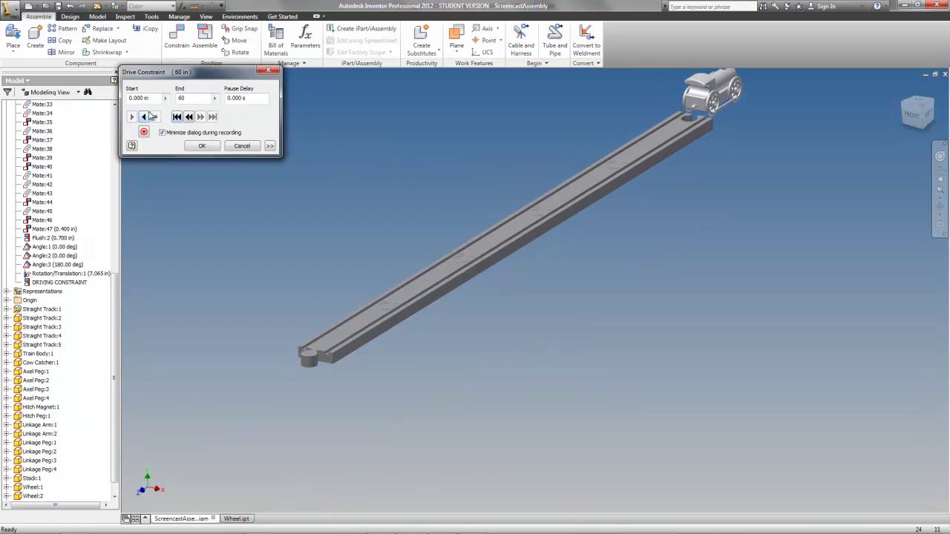
{"action": "left_click", "coordinate": [148, 117]}
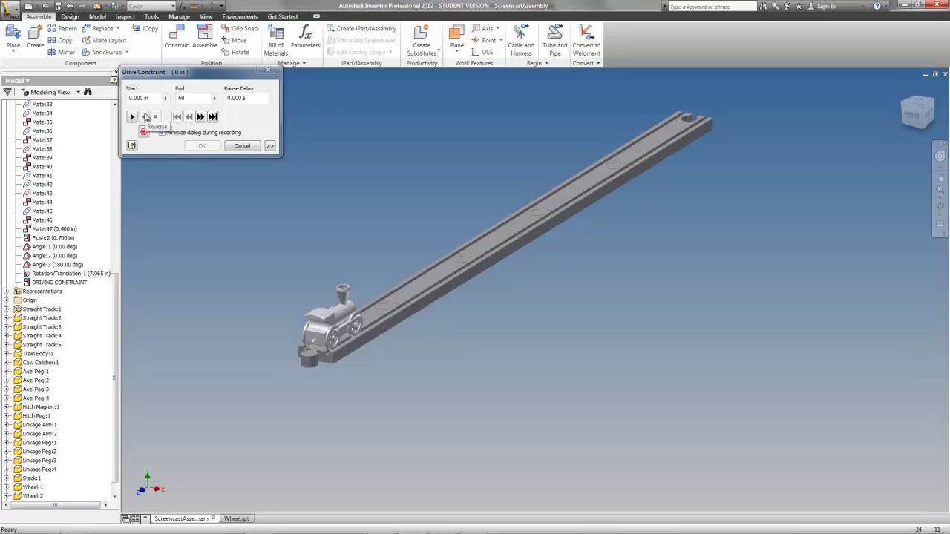
Set the drive increment to .2 in, play the motion forward and reset the train to the start position
{"action": "left_click", "coordinate": [269, 145]}
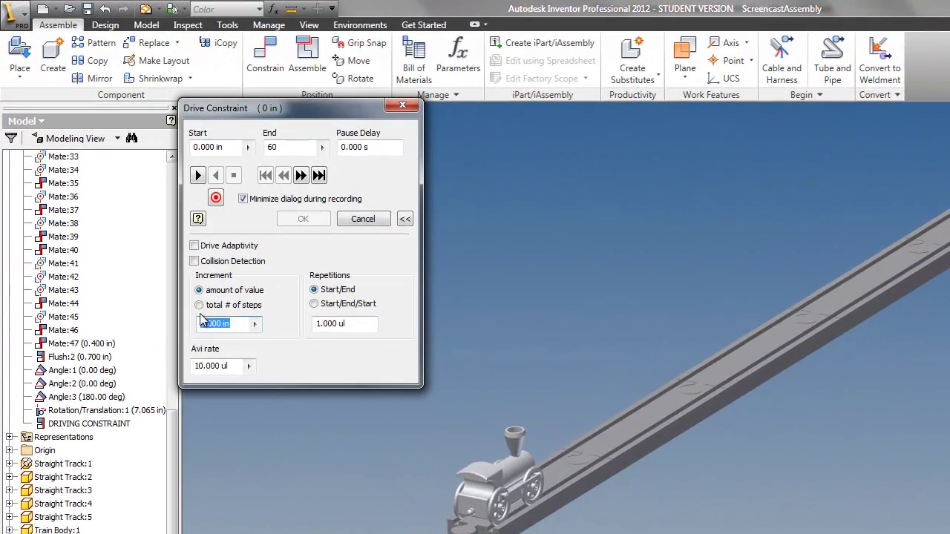
{"action": "type", "text": ".2"}
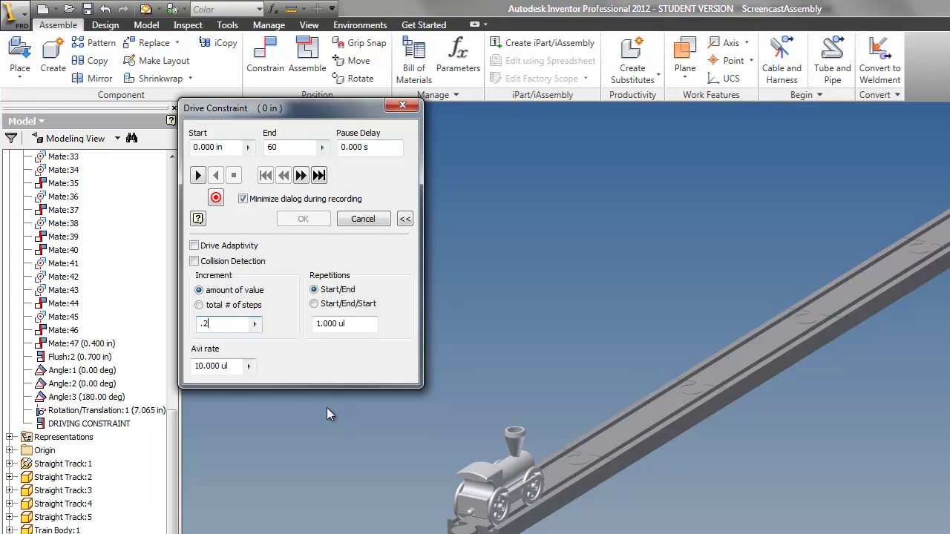
{"action": "left_click", "coordinate": [199, 176]}
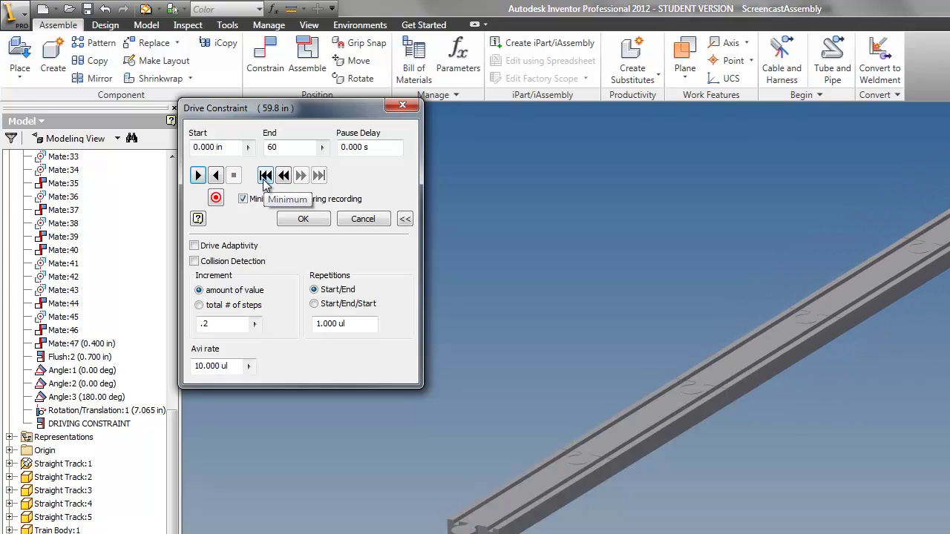
{"action": "left_click", "coordinate": [266, 176]}
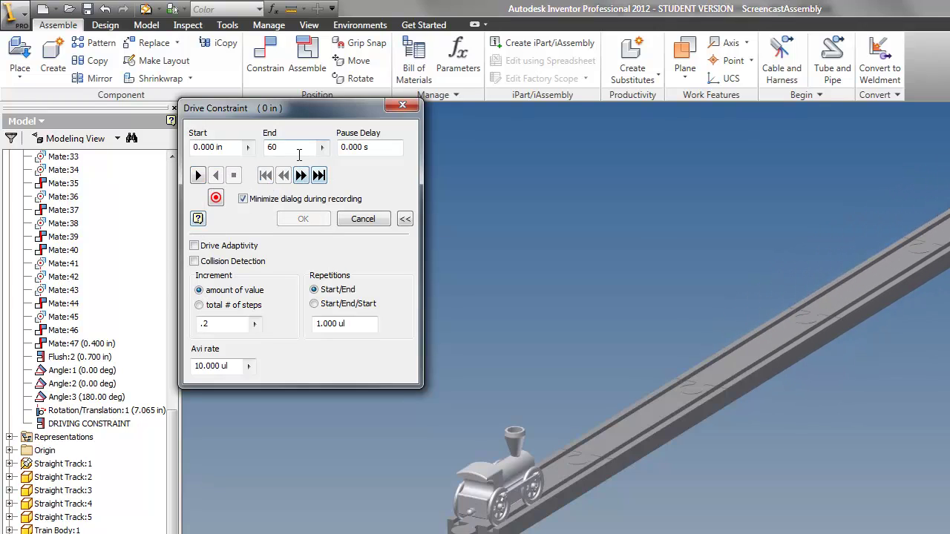
Set the drive's end value to 54 in and jump the train to its maximum position
{"action": "double_click", "coordinate": [299, 153]}
{"action": "type", "text": "54"}
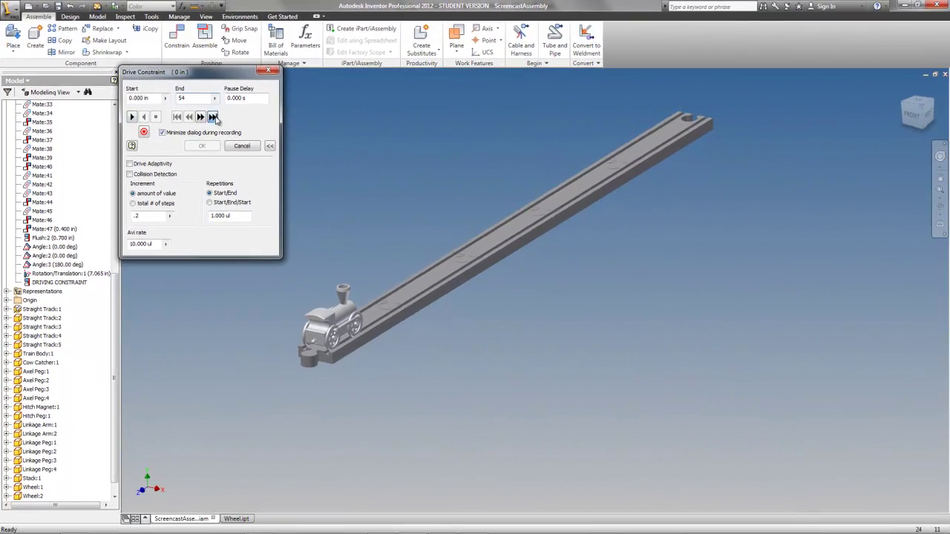
{"action": "left_click", "coordinate": [213, 117]}
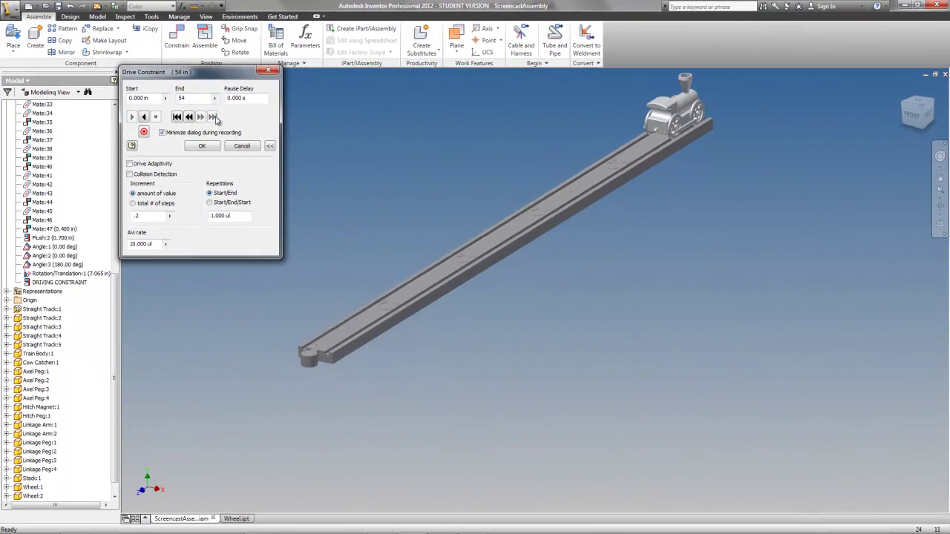
Play the driven motion in reverse and forward, reset it to the minimum and replay it to review the whole track run
{"action": "middle_click_drag", "start_coordinate": [674, 194], "coordinate": [483, 351], "text": "shift"}
{"action": "scroll", "coordinate": [508, 291], "scroll_direction": "up", "scroll_amount": 5}
{"action": "middle_click_drag", "start_coordinate": [508, 291], "coordinate": [569, 278], "text": "shift"}
{"action": "left_click", "coordinate": [903, 88]}
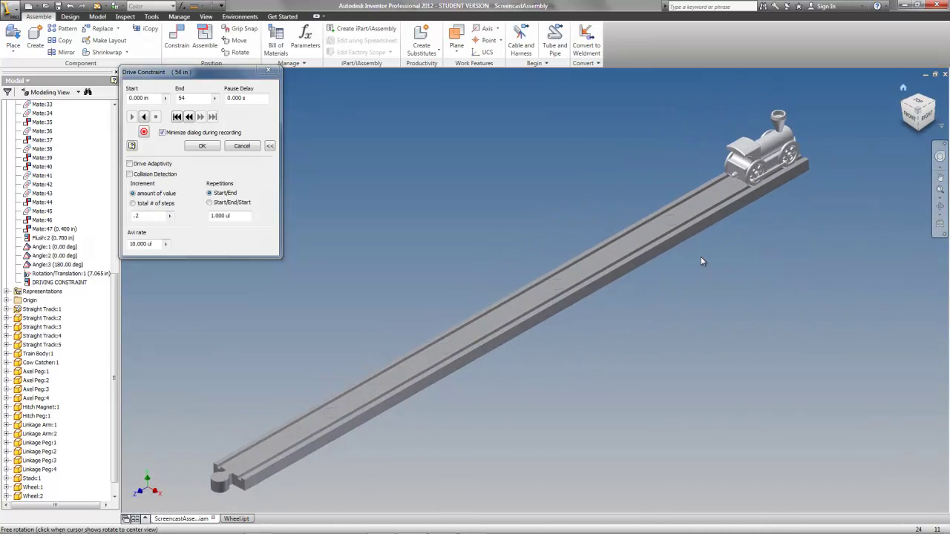
{"action": "left_click", "coordinate": [145, 118]}
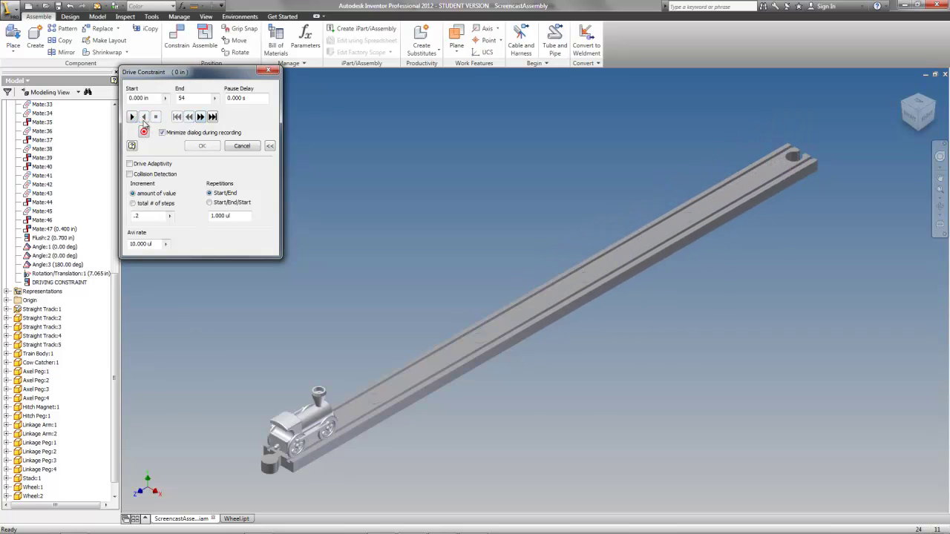
{"action": "left_click", "coordinate": [133, 117]}
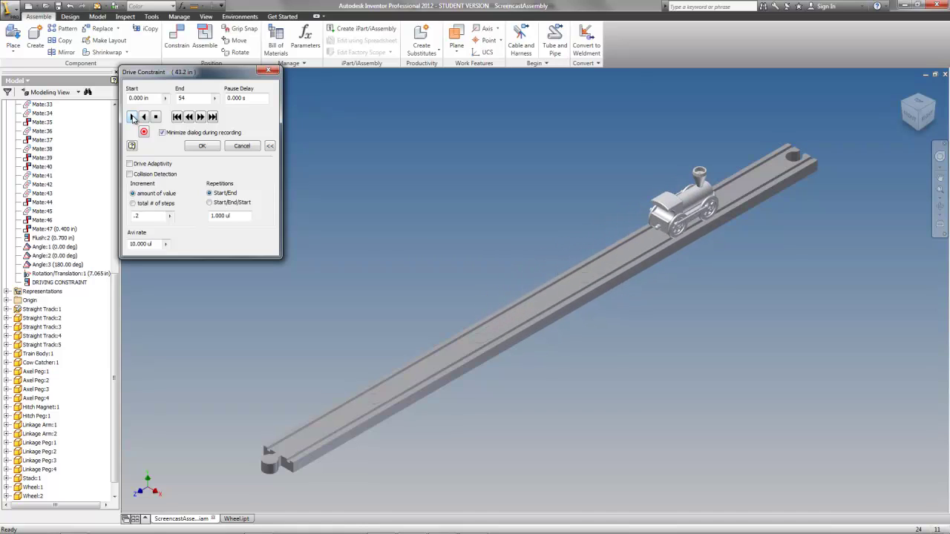
{"action": "left_click", "coordinate": [175, 120]}
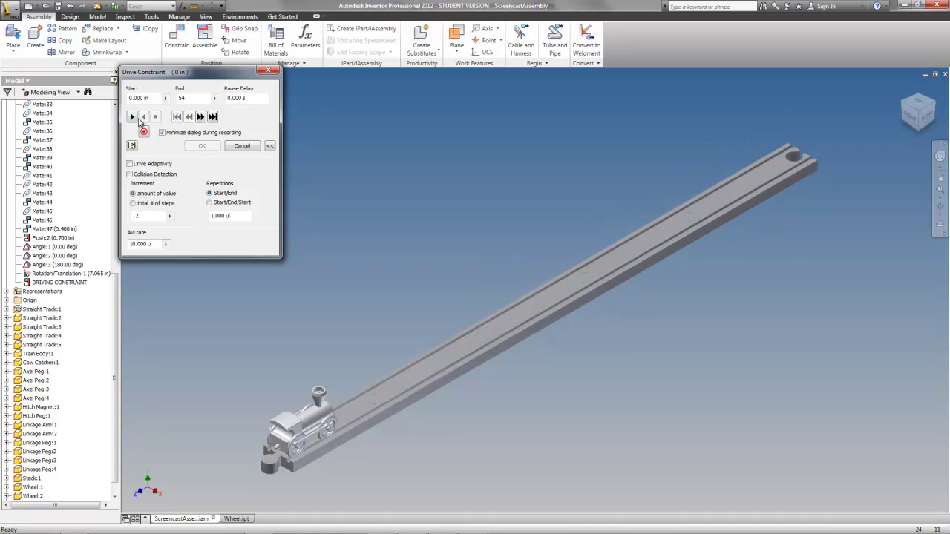
{"action": "left_click", "coordinate": [135, 118]}
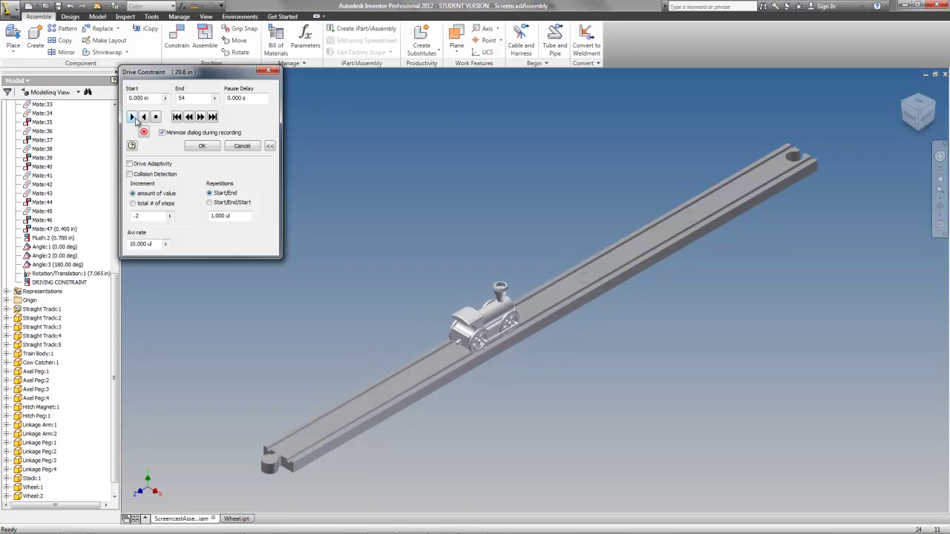